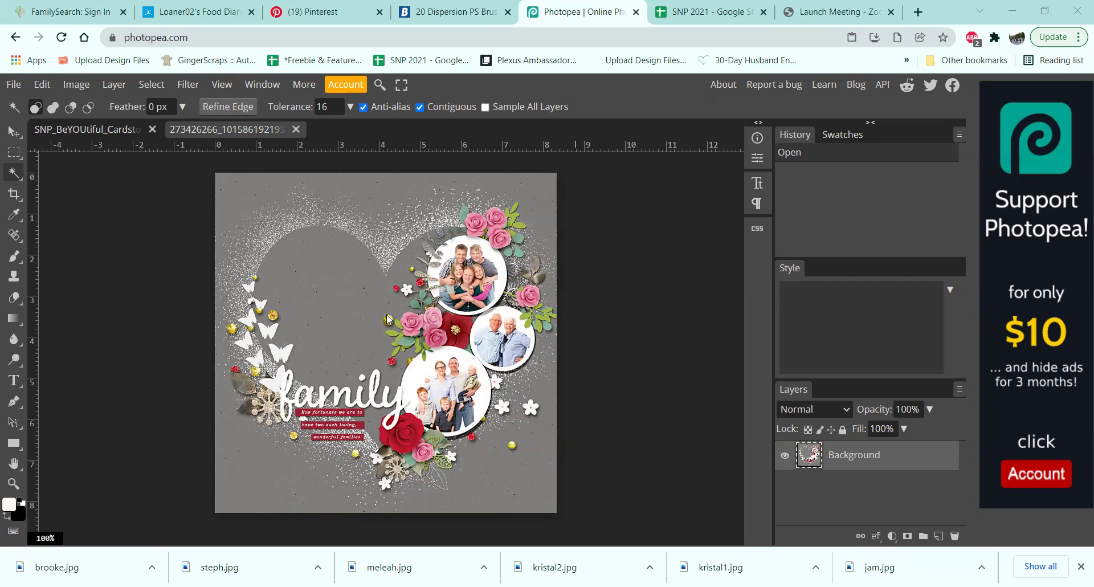
Step: Switch to the red SNP_BeYOUtiful cardstock document and activate the Brush Tool
left_click(83, 128)
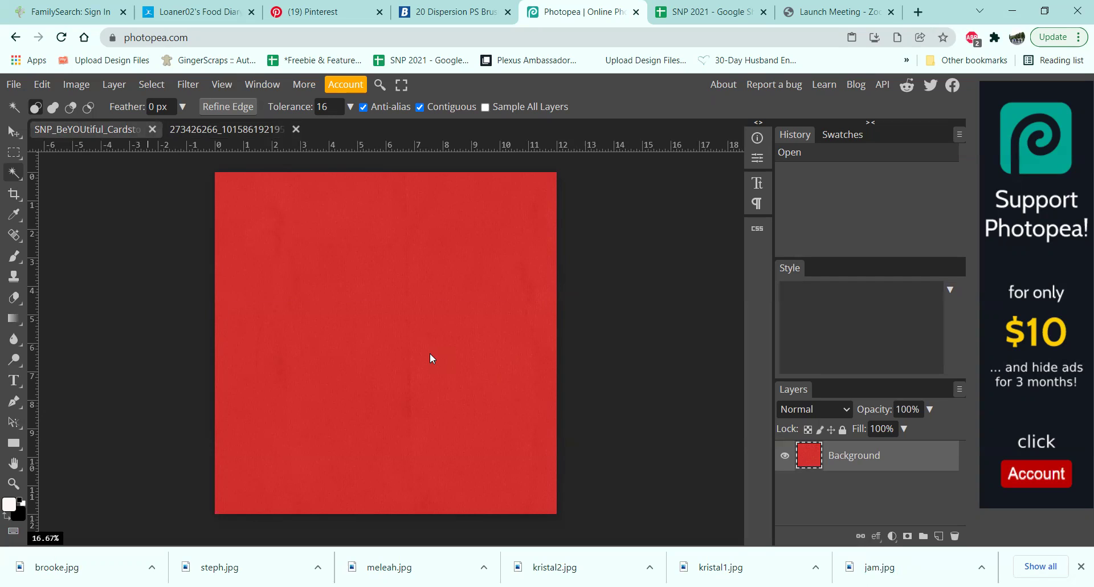
left_click(21, 264)
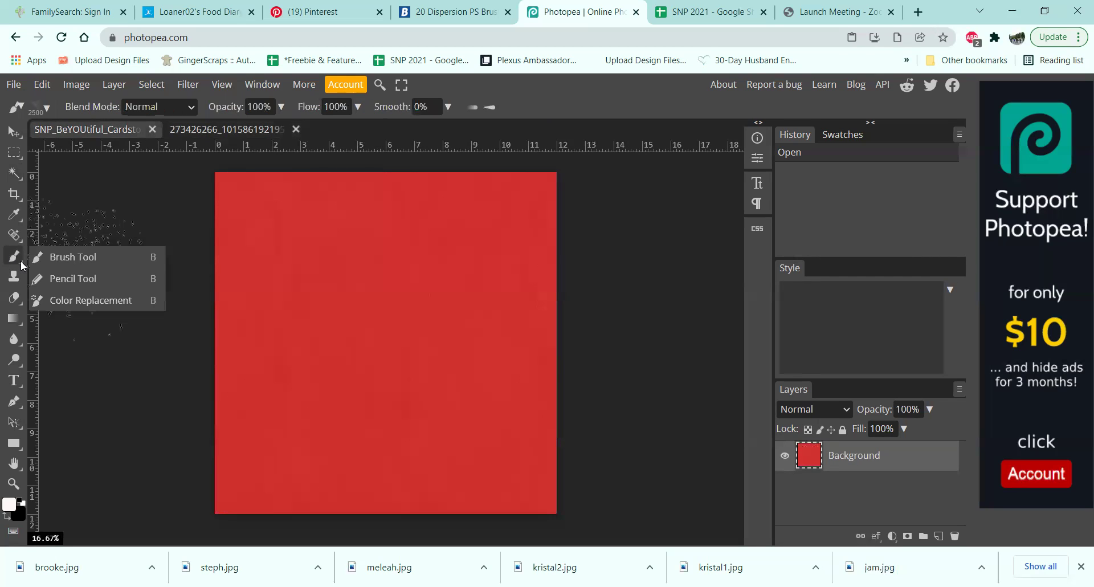
left_click(67, 259)
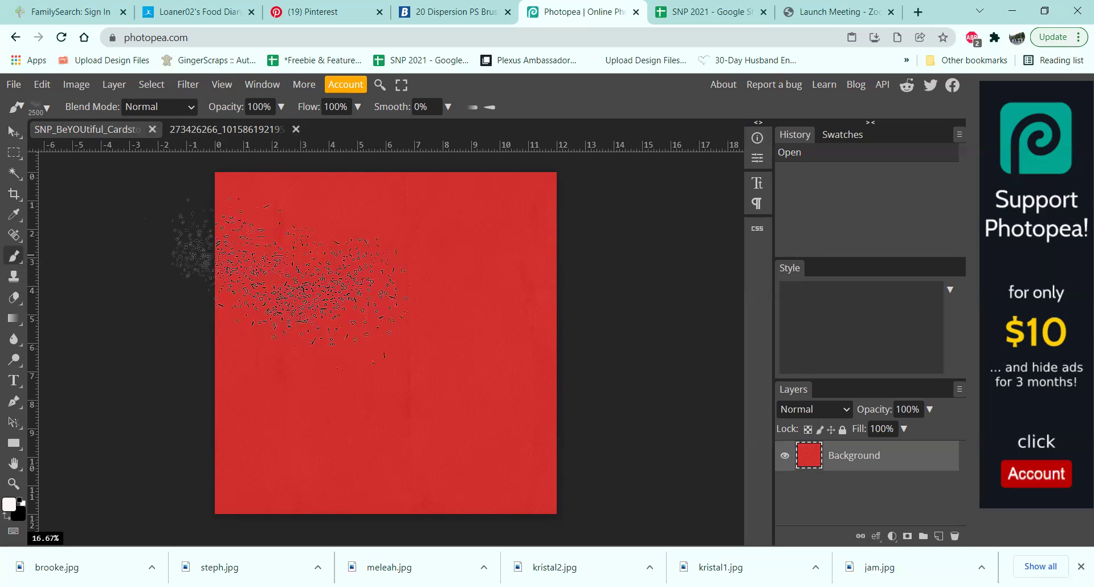
left_click(22, 264)
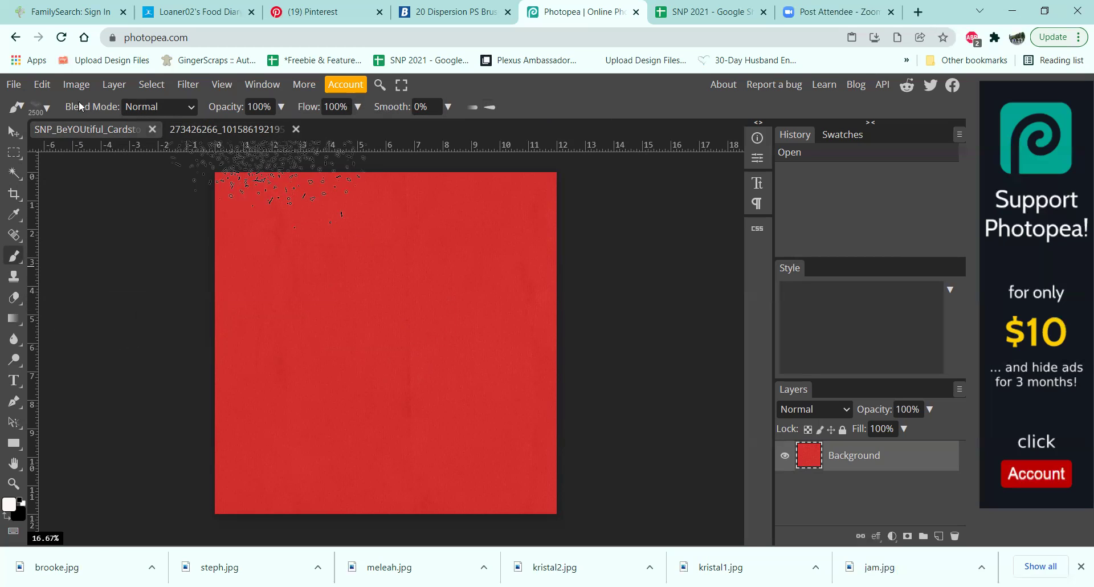
Step: Open the file chooser for loading an ABR brush set from the brush preset options
left_click(47, 109)
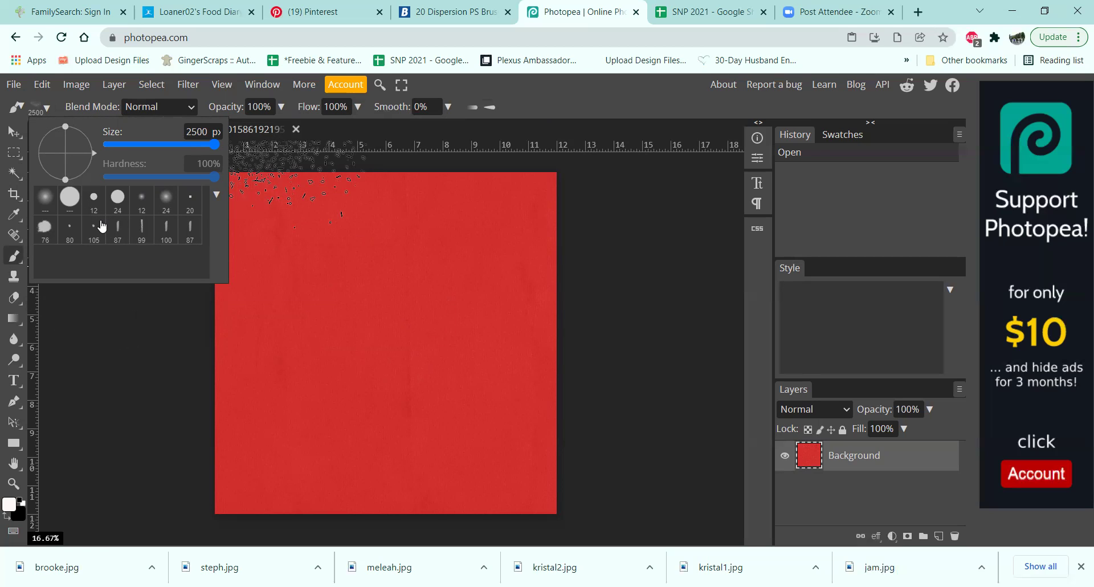
left_click(216, 194)
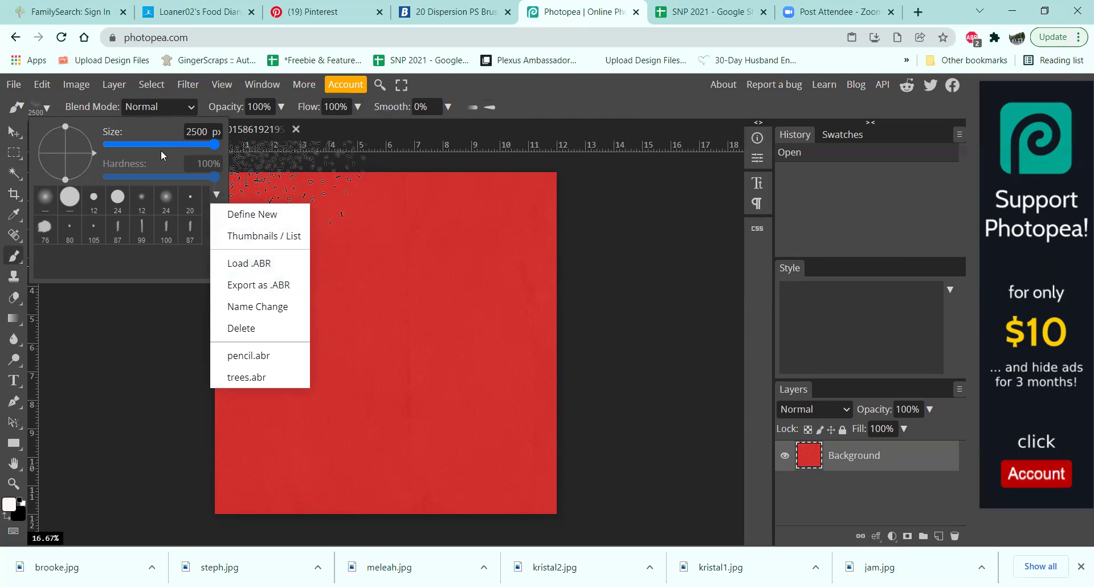
left_click(48, 107)
left_click(48, 107)
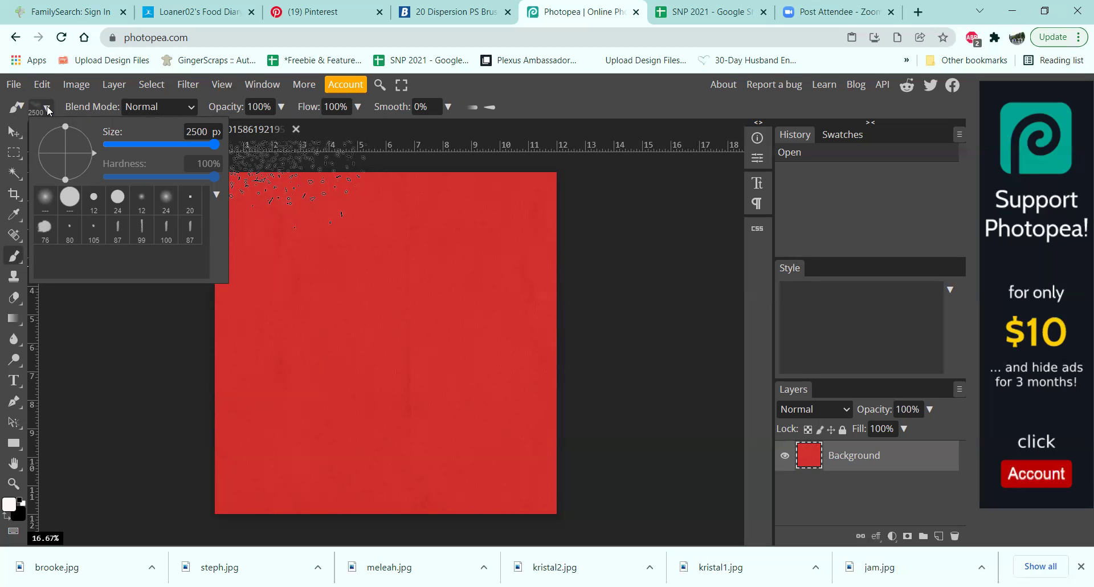
left_click(216, 193)
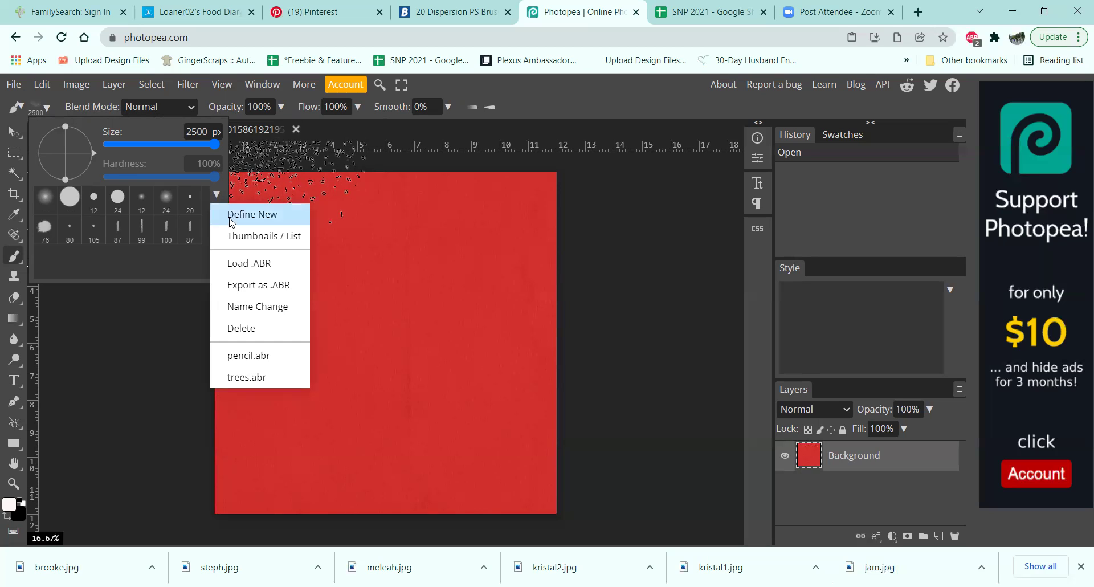
left_click(251, 262)
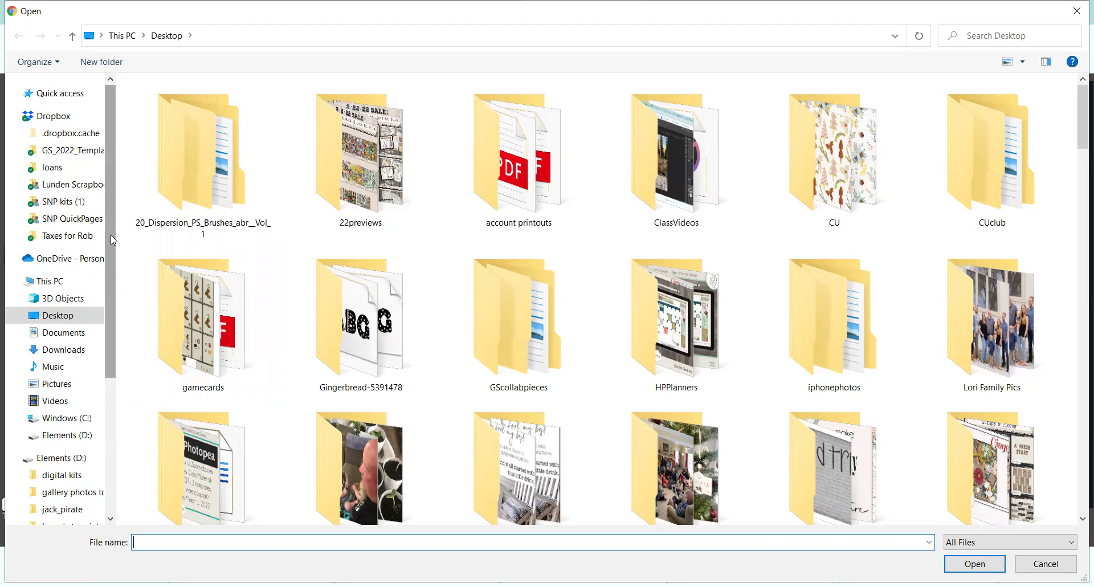
Step: Look through the Desktop's folders and files for the downloaded dispersion brush set
left_click(58, 317)
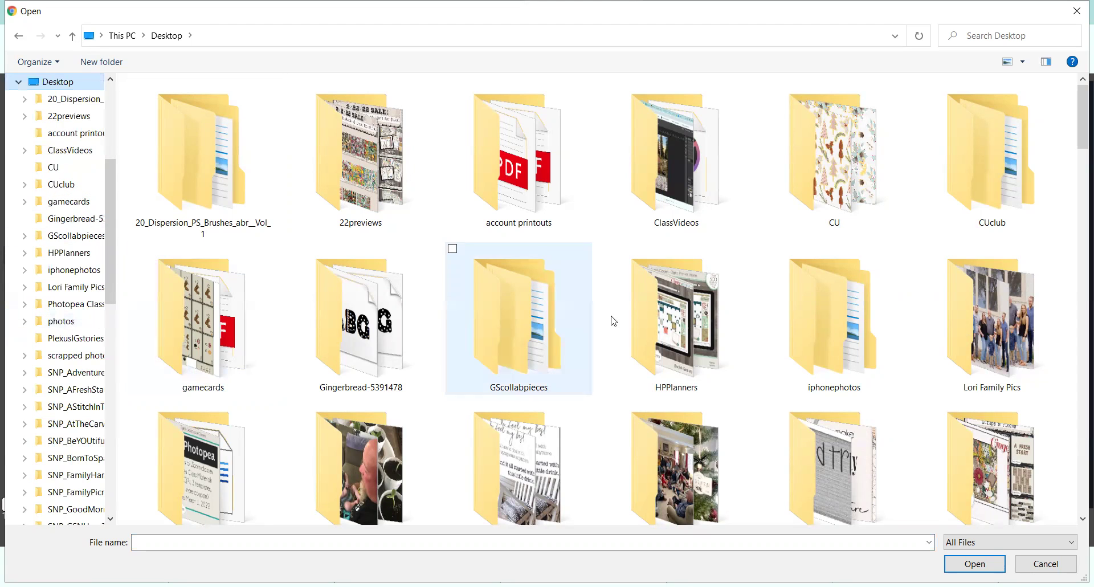
scroll(700, 333, "down", 3)
scroll(702, 338, "down", 10)
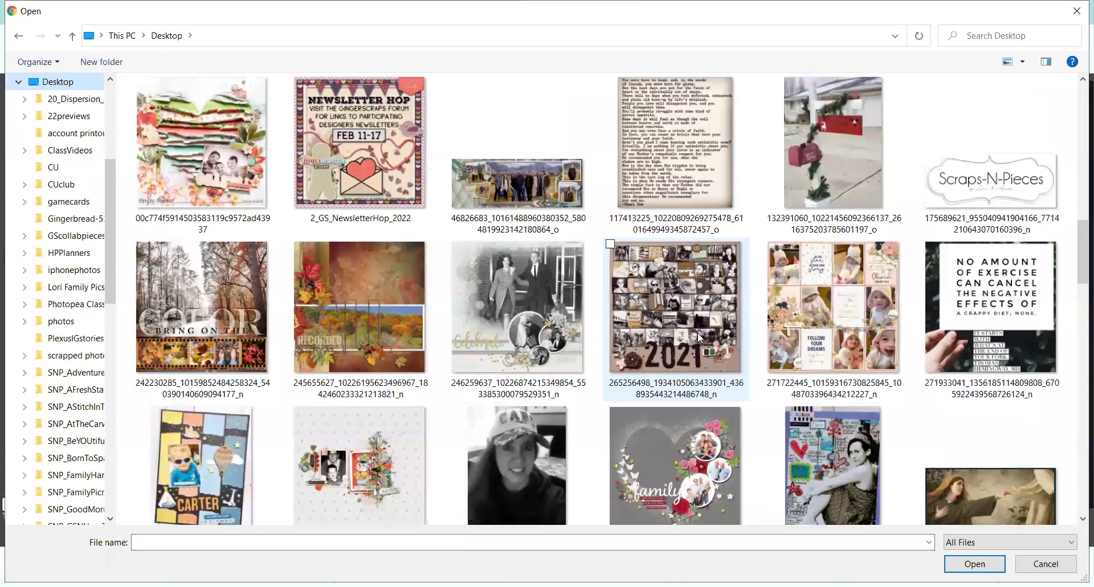
scroll(700, 337, "up", 5)
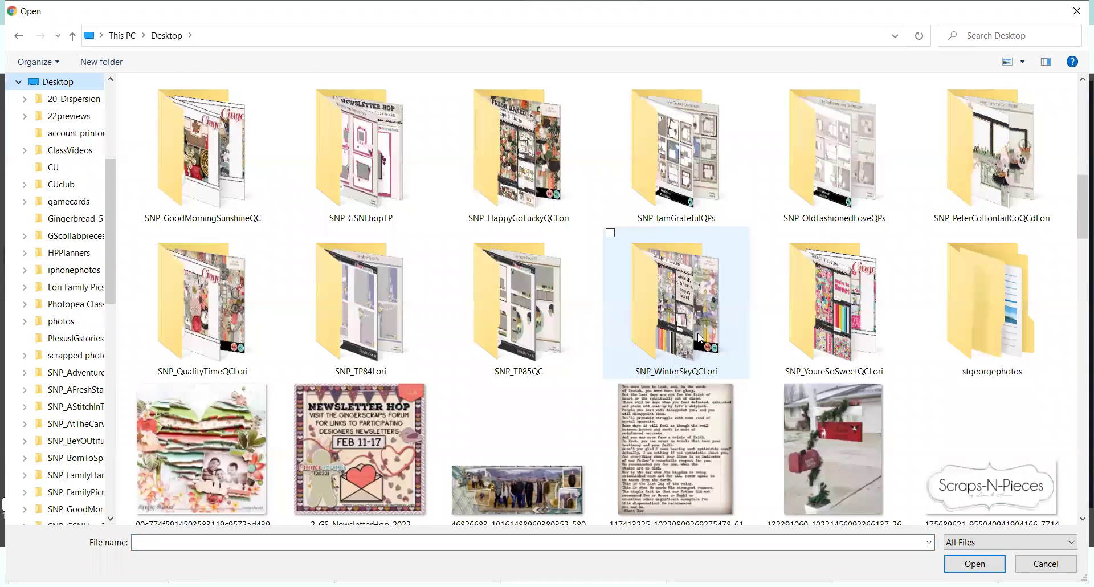
scroll(700, 338, "down", 7)
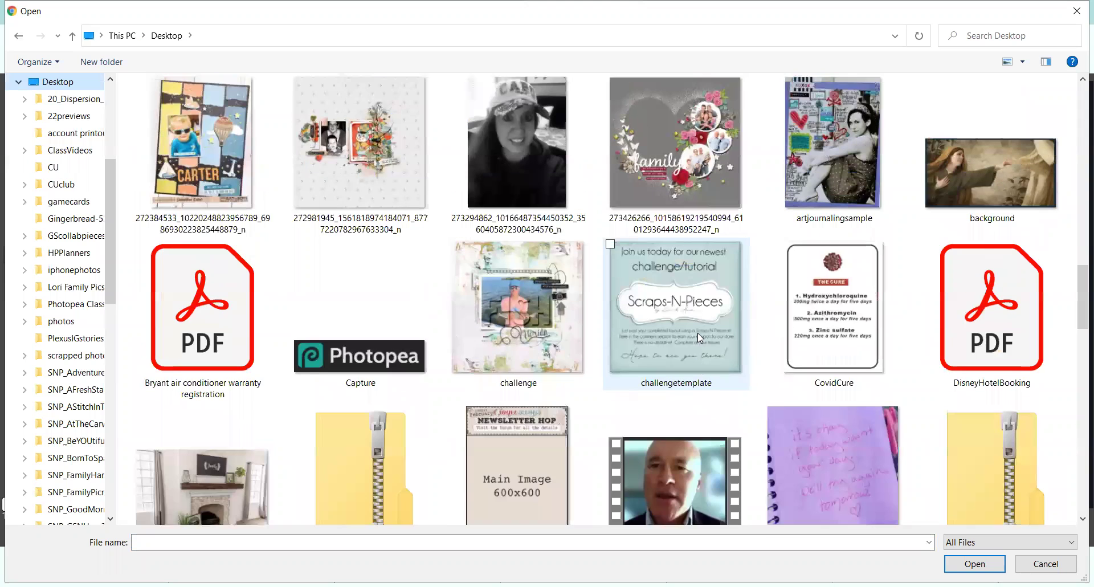
scroll(700, 338, "down", 5)
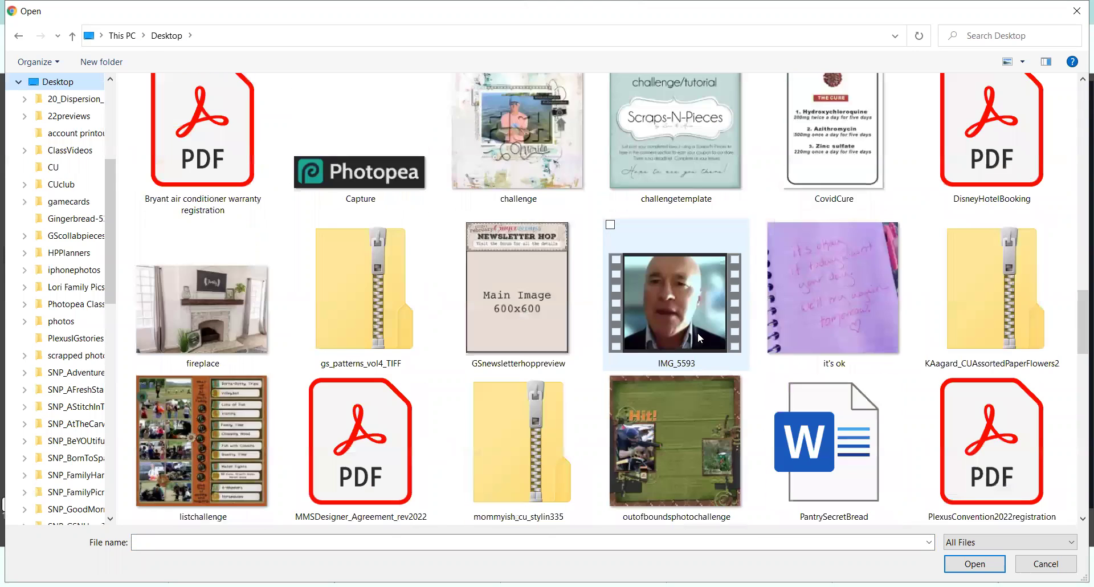
scroll(699, 338, "down", 3)
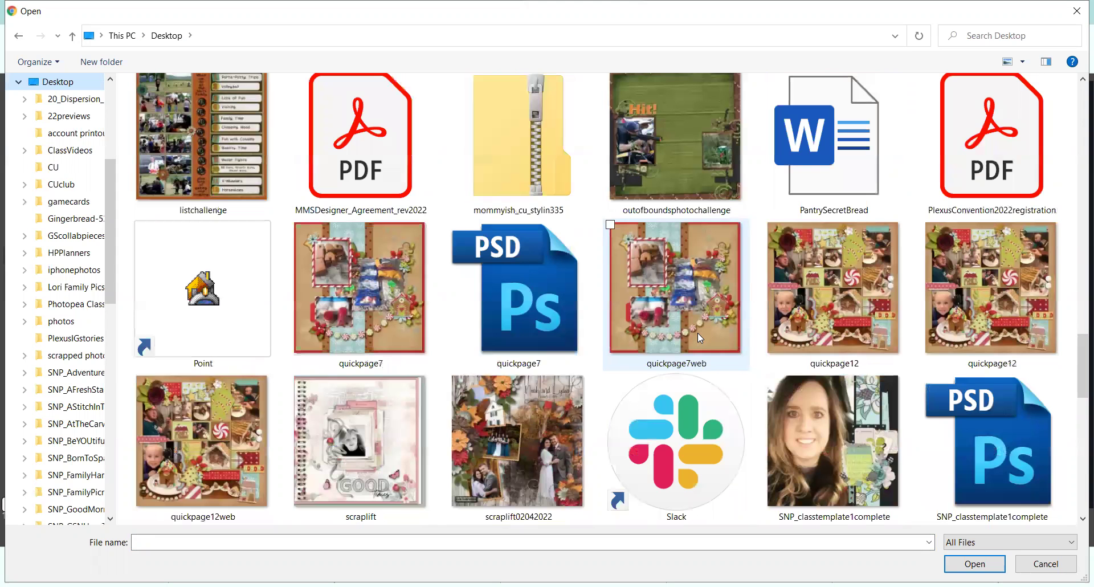
scroll(698, 334, "down", 10)
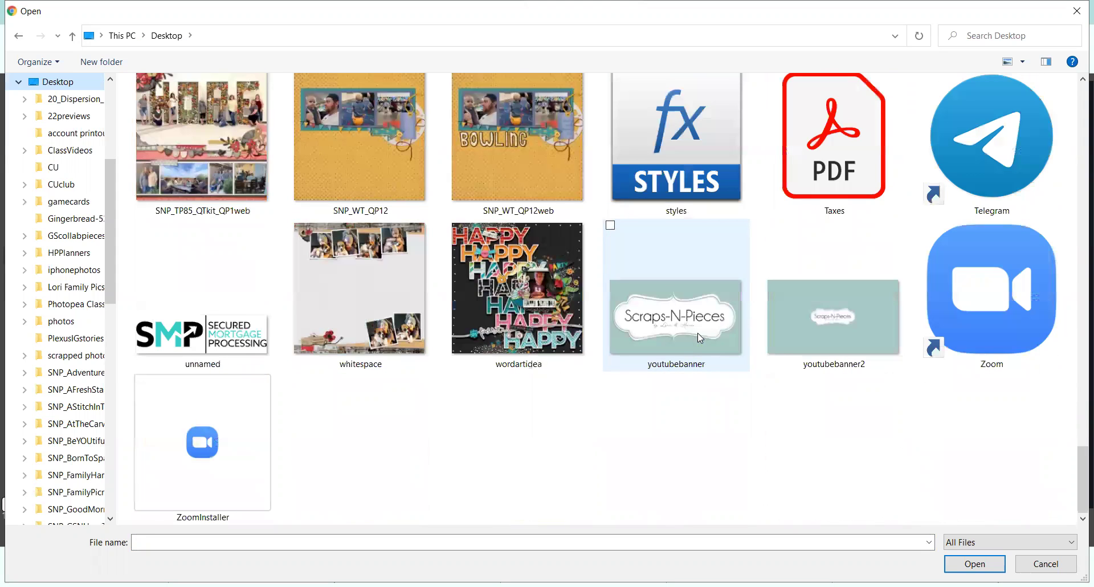
scroll(673, 401, "up", 5)
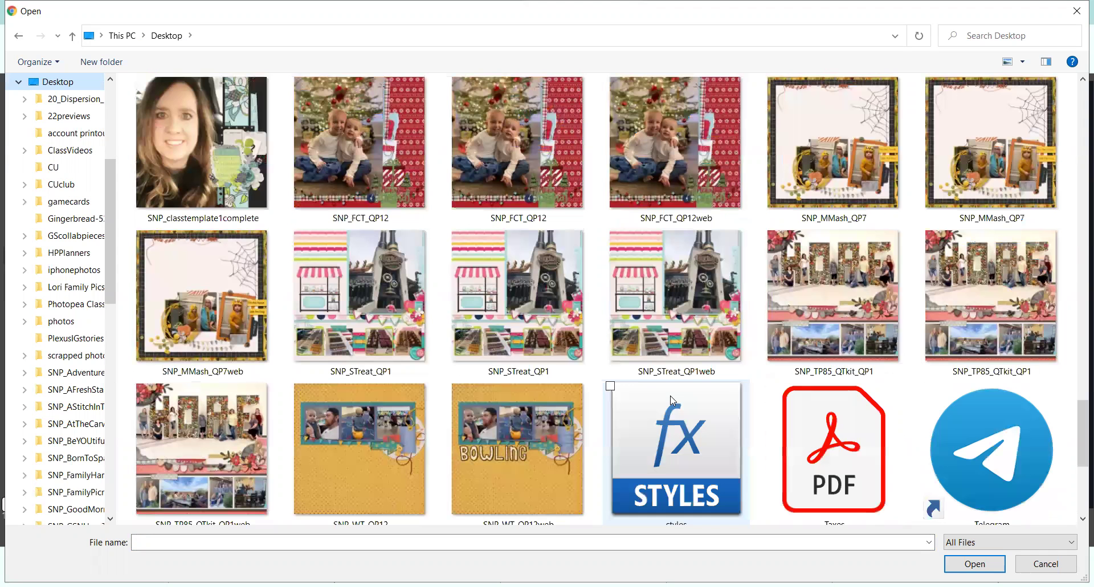
scroll(673, 400, "up", 5)
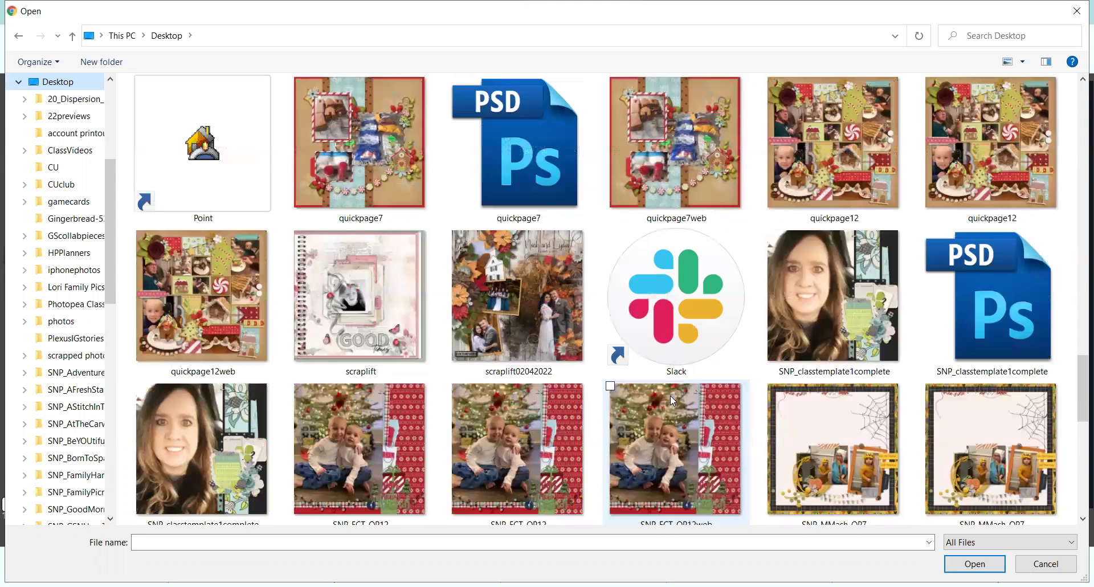
scroll(673, 401, "up", 3)
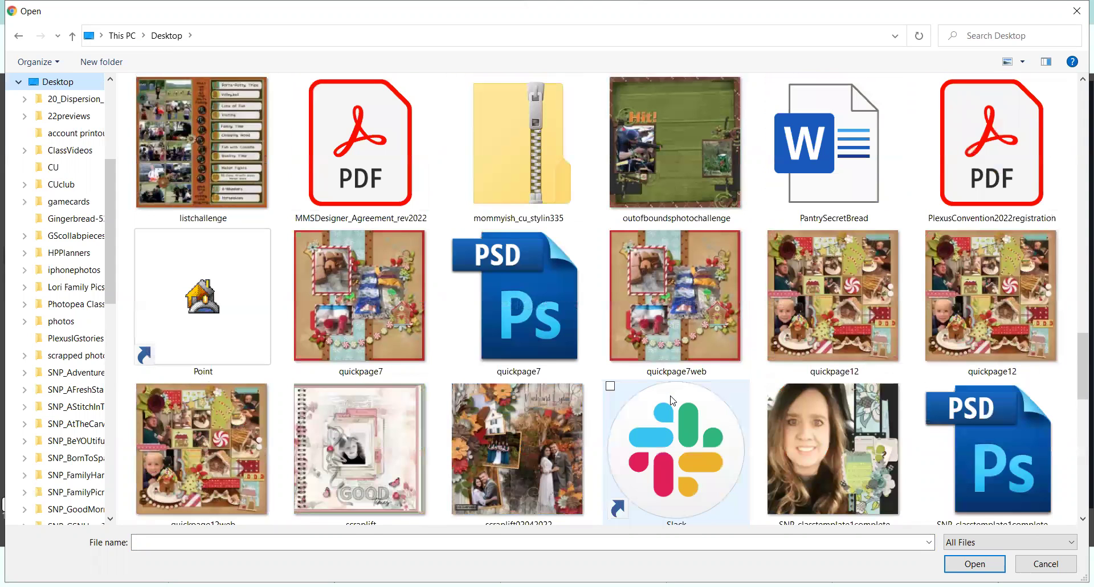
scroll(673, 400, "up", 5)
scroll(673, 400, "up", 3)
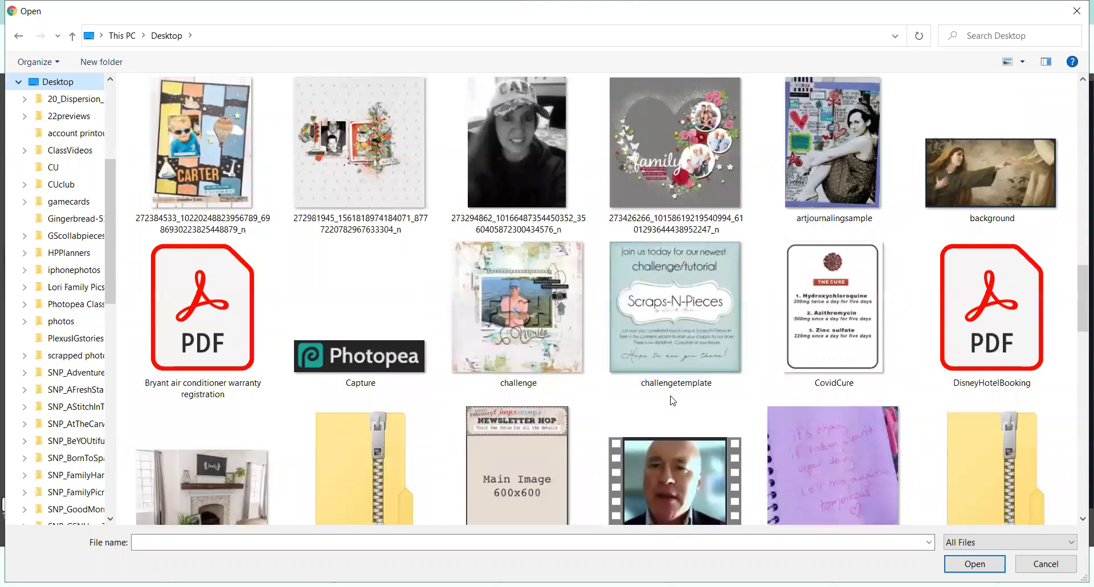
scroll(673, 400, "up", 3)
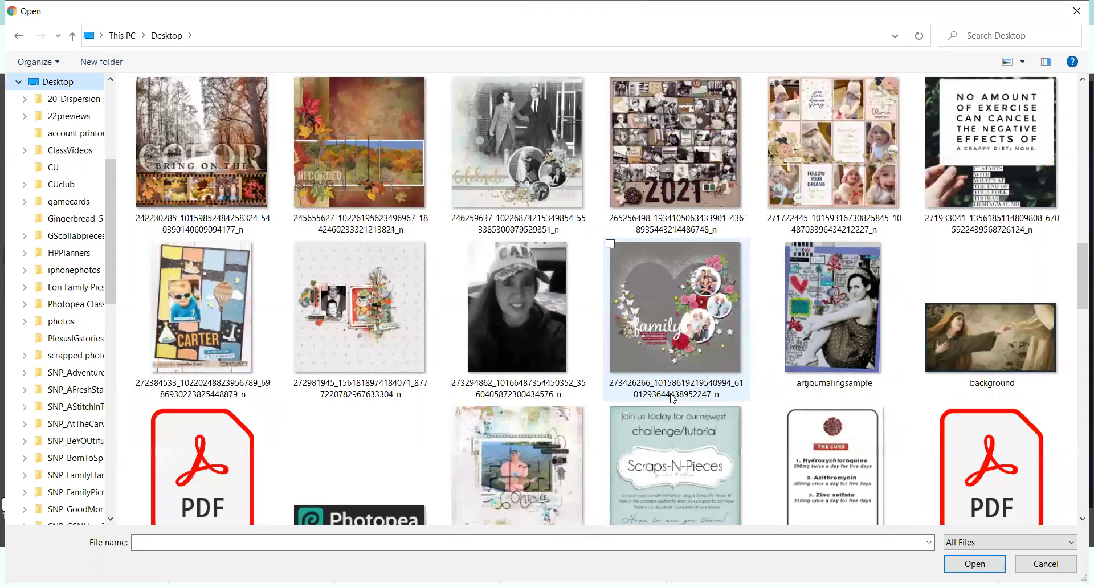
scroll(673, 399, "up", 3)
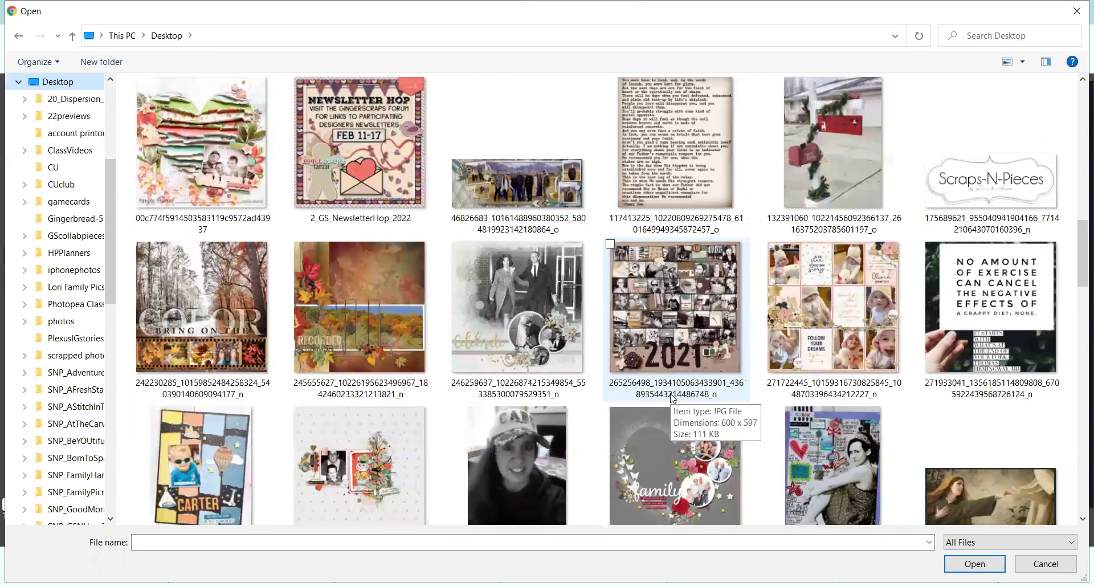
scroll(672, 399, "up", 3)
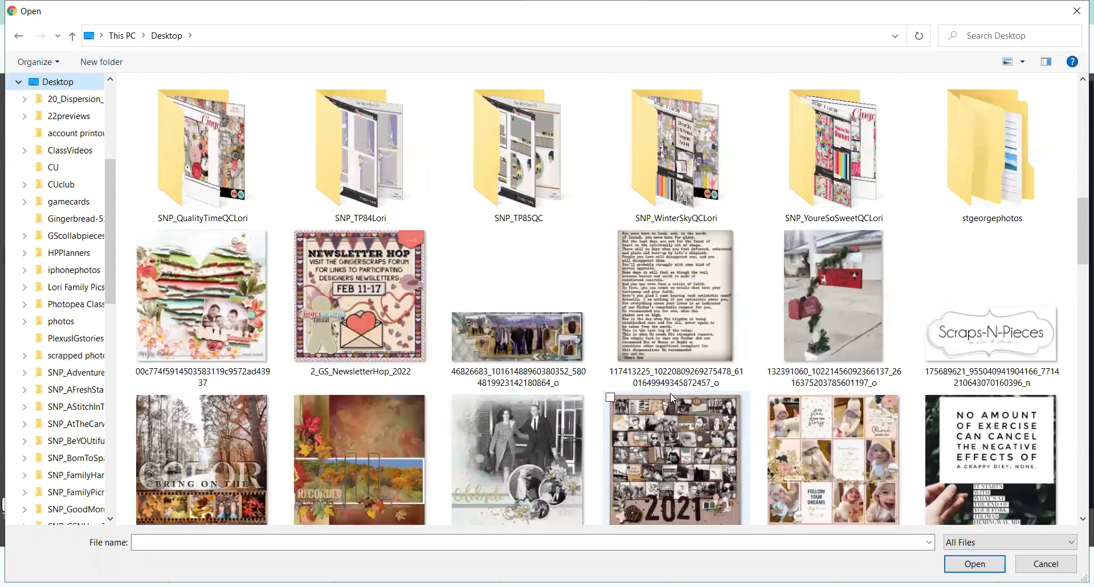
scroll(673, 399, "up", 3)
scroll(673, 399, "up", 3)
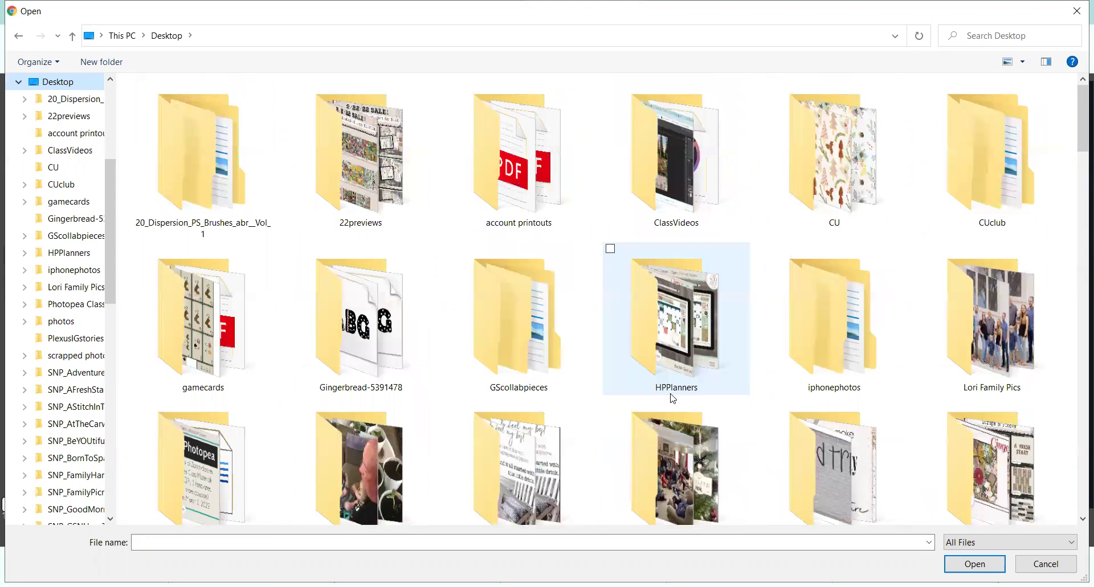
Step: Load 20 Dispersion Brushes.abr from the 20_Dispersion_PS_Brushes_abr__Vol_1 folder for this and future sessions, and look over the added brushes
double_click(179, 162)
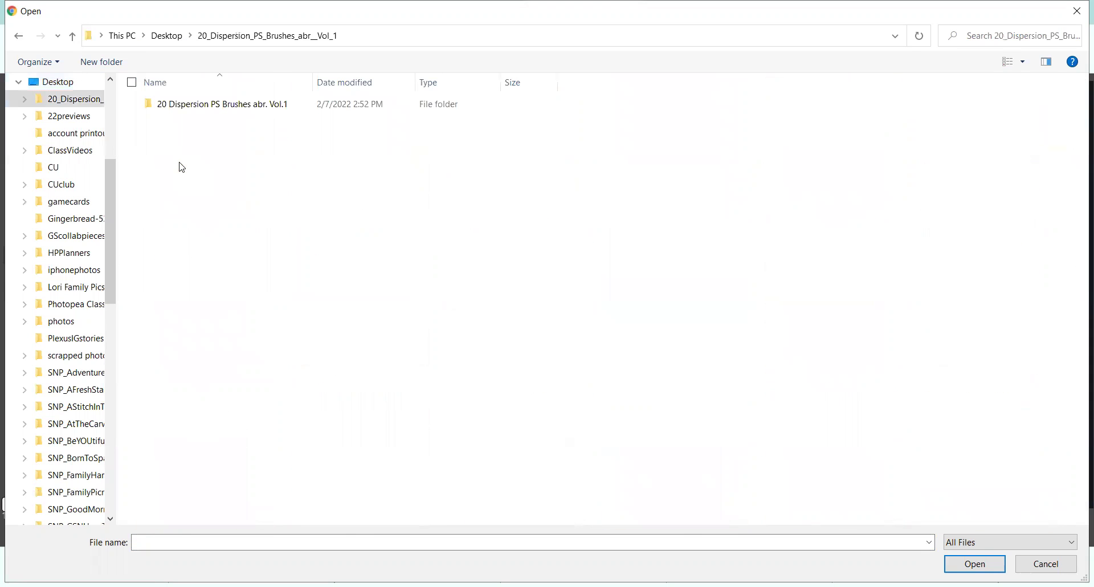
double_click(212, 109)
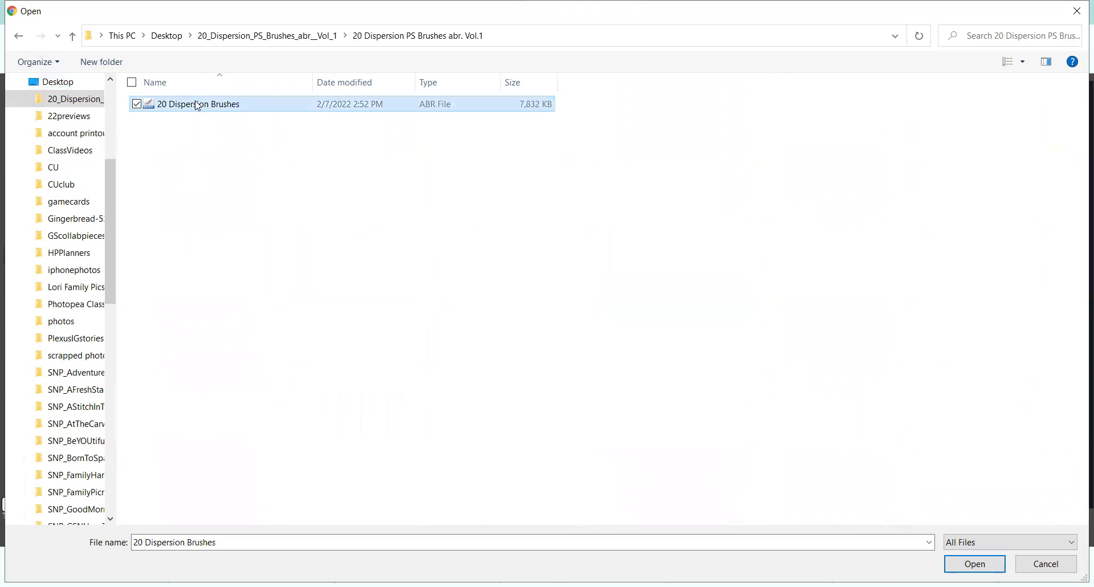
double_click(197, 106)
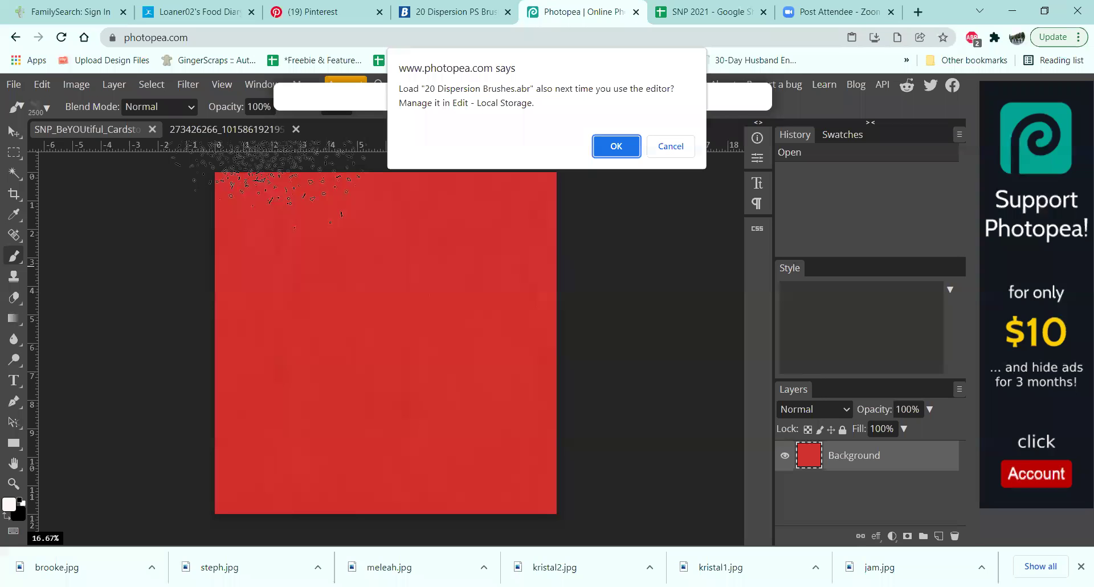
left_click(616, 147)
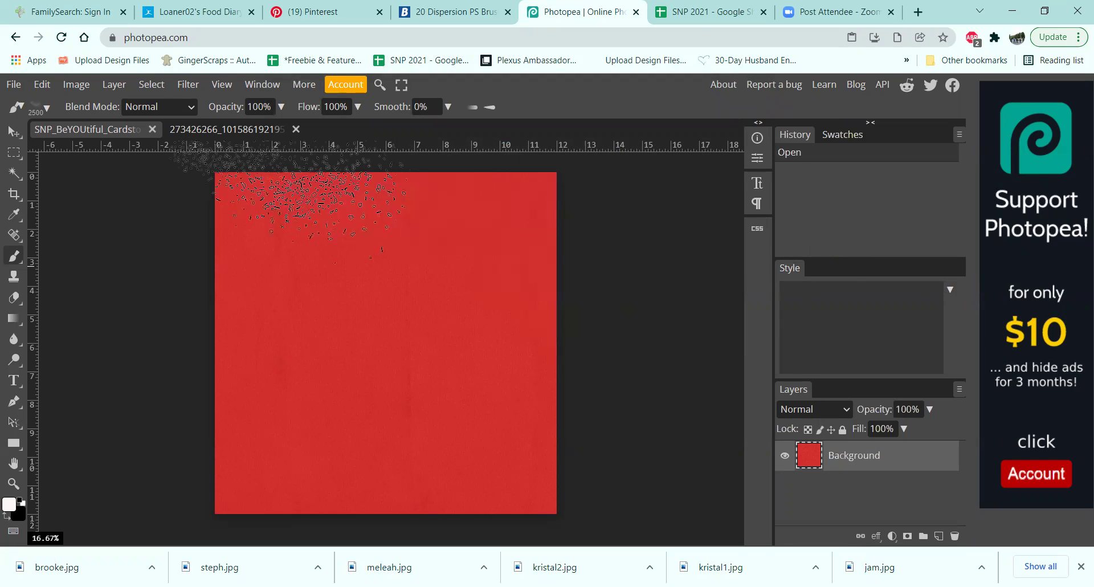
left_click(48, 105)
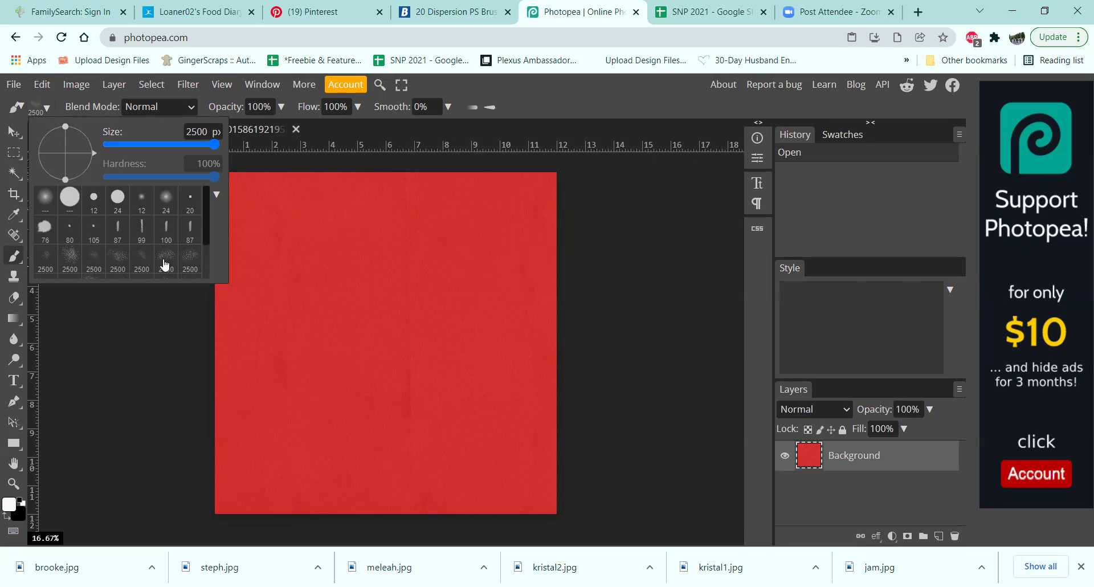
scroll(165, 263, "down", 2)
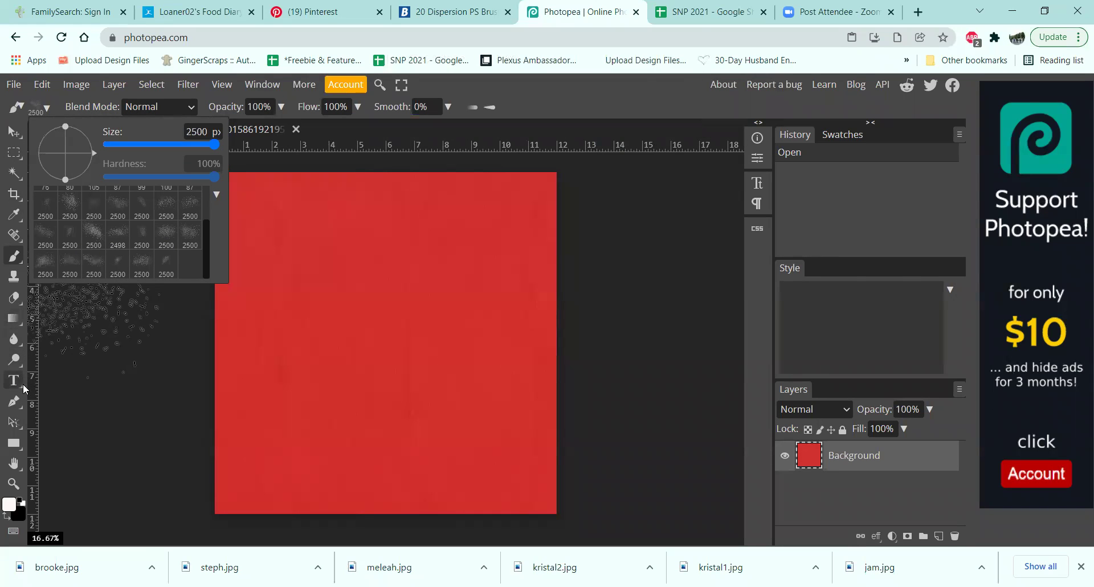
Step: Draw a large red heart with the solid heart custom shape on a new layer over the cardstock
left_click(20, 451)
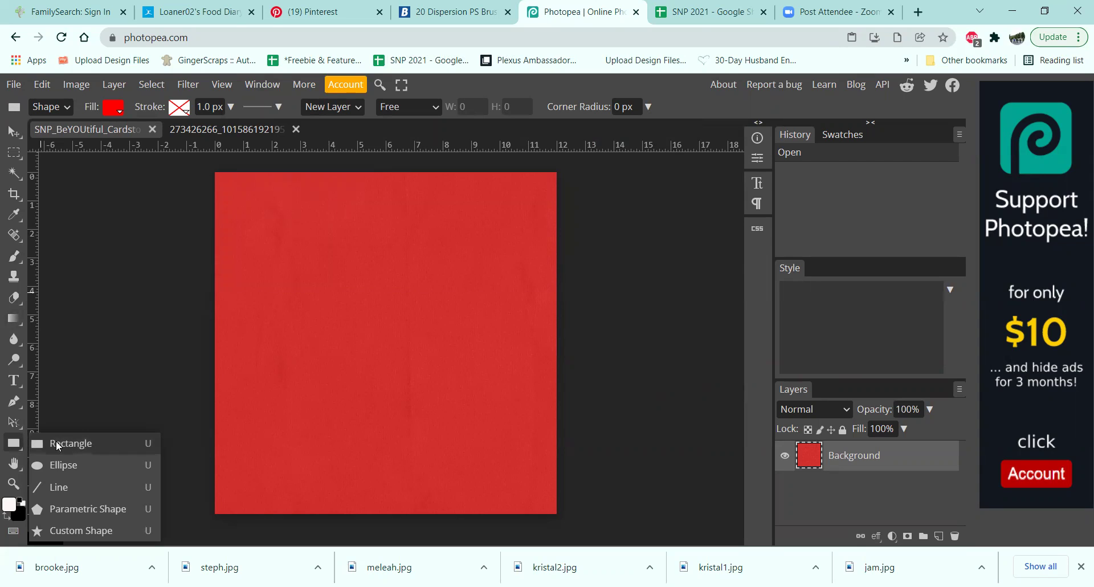
left_click(68, 533)
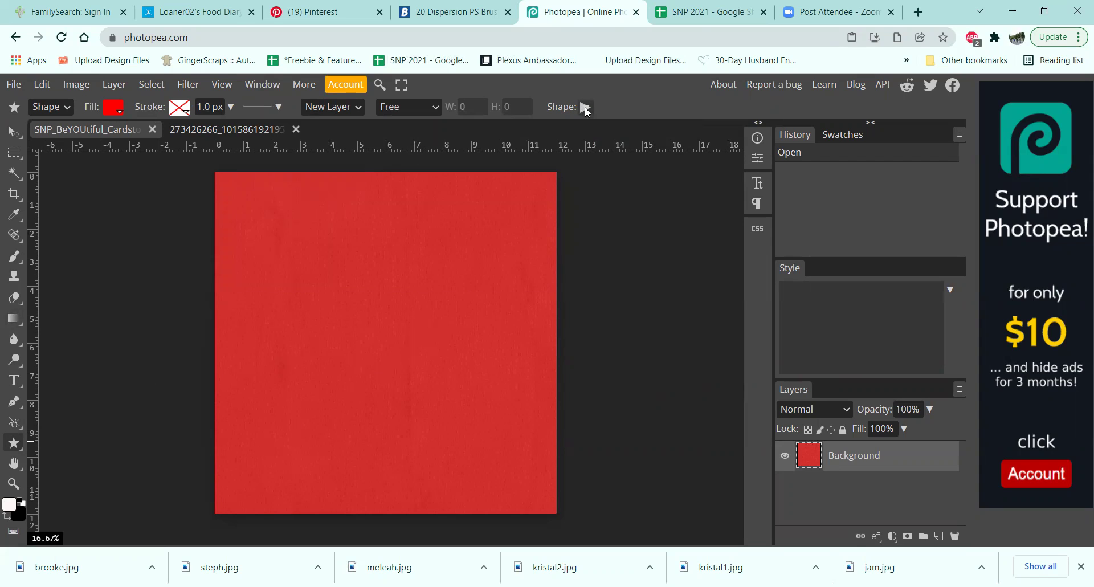
left_click(66, 112)
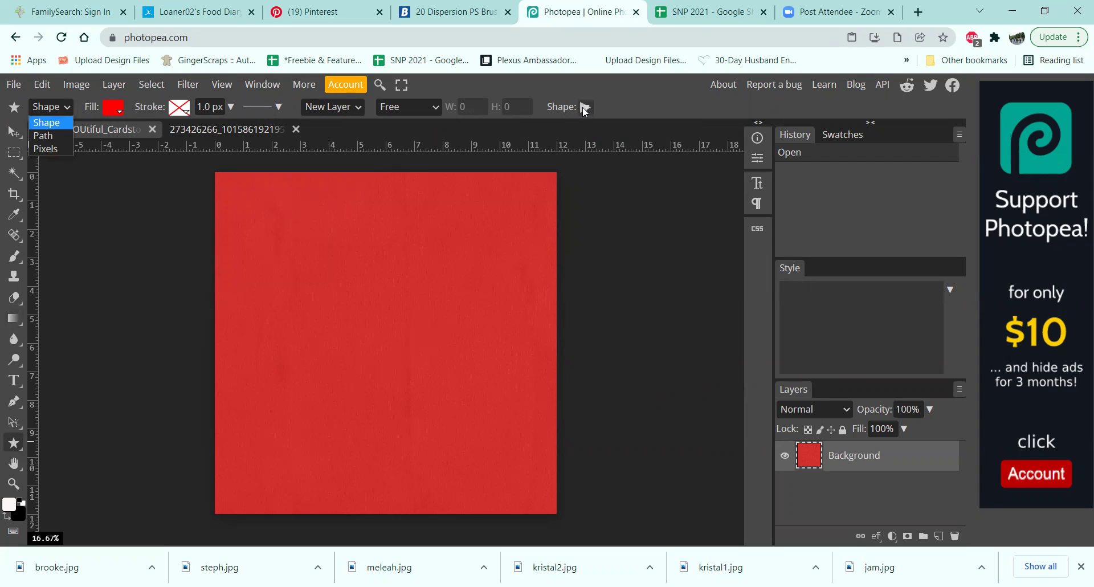
left_click(584, 108)
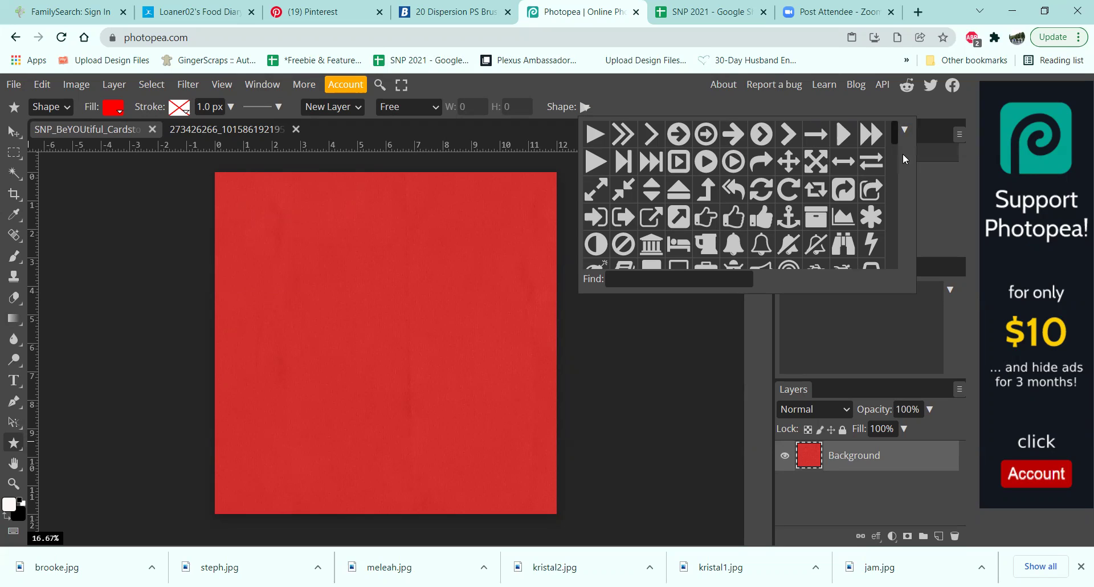
left_click_drag(895, 139, 904, 193)
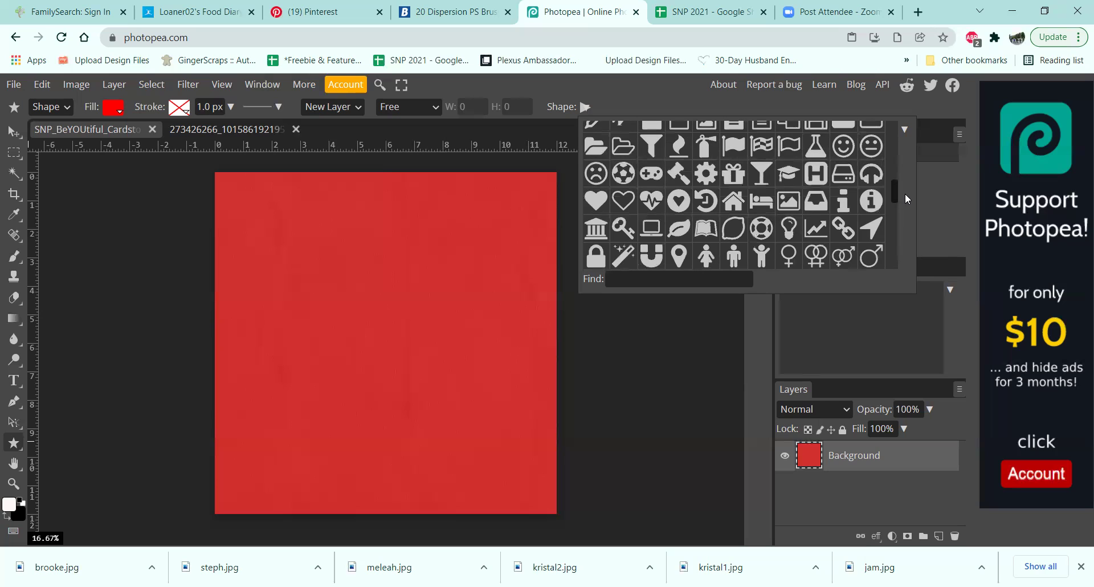
left_click(593, 202)
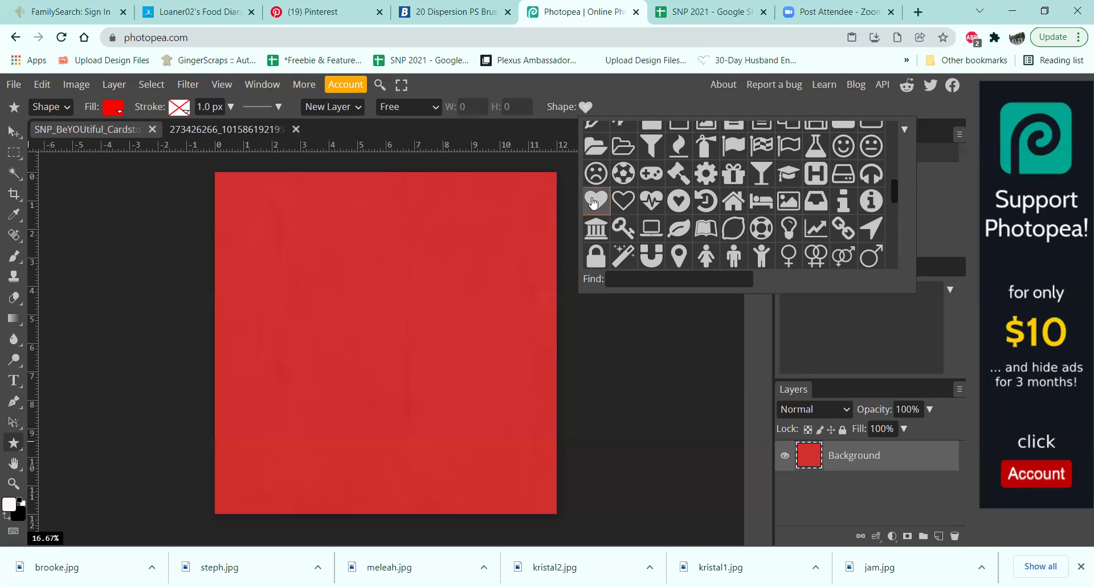
left_click(939, 536)
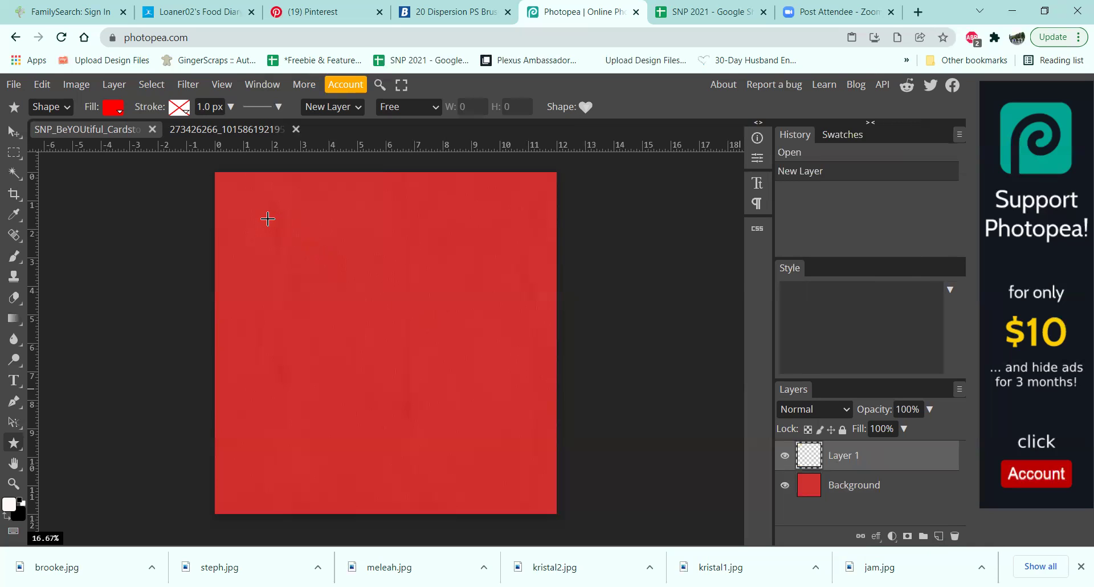
left_click_drag(268, 219, 535, 439)
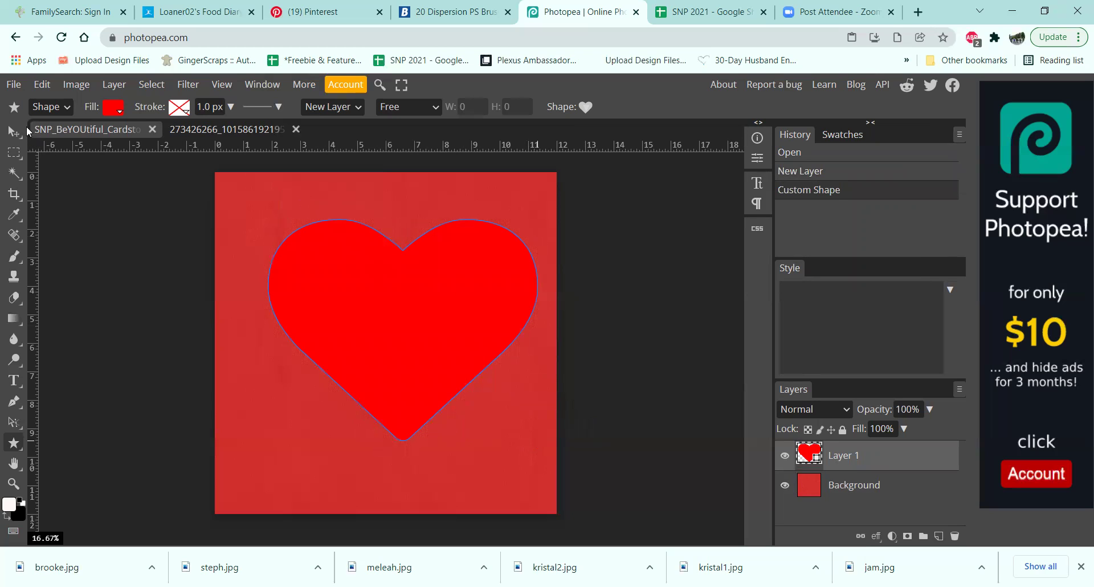
Step: Rasterize the heart layer and move the heart to the centre of the cardstock
right_click(879, 458)
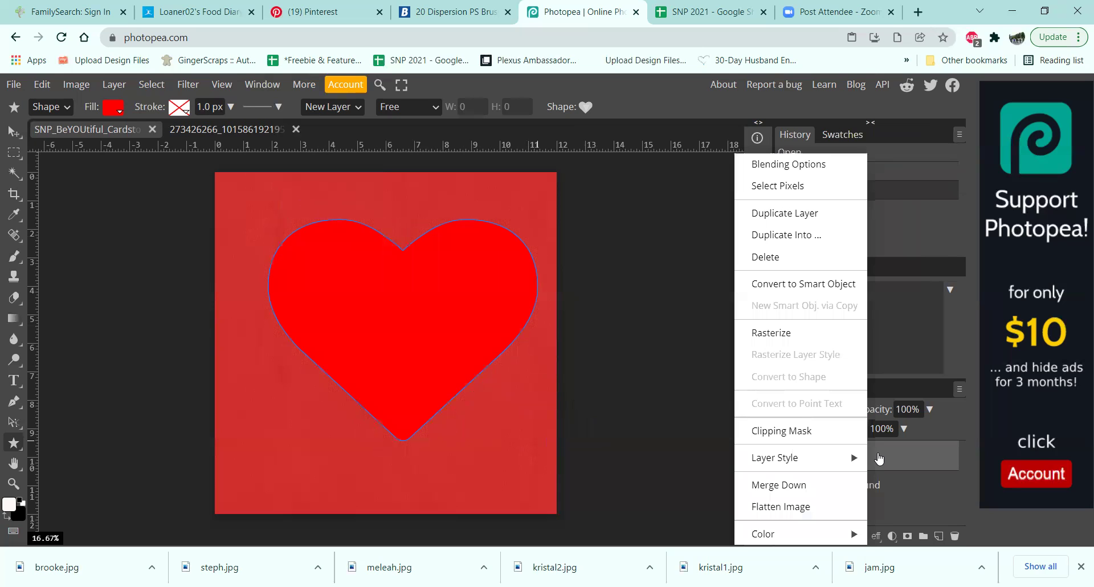
left_click(882, 459)
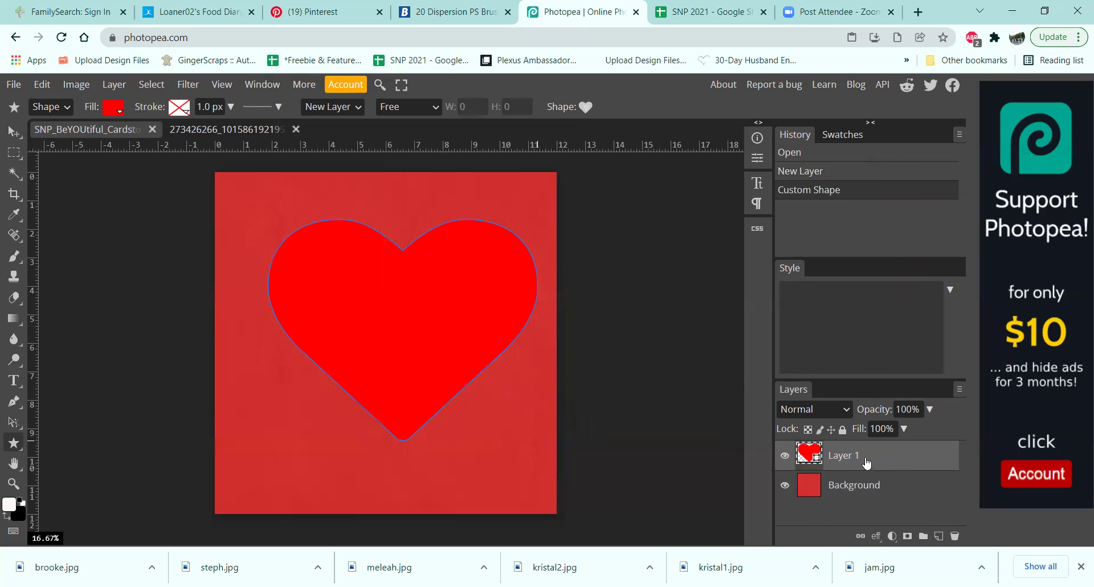
right_click(892, 461)
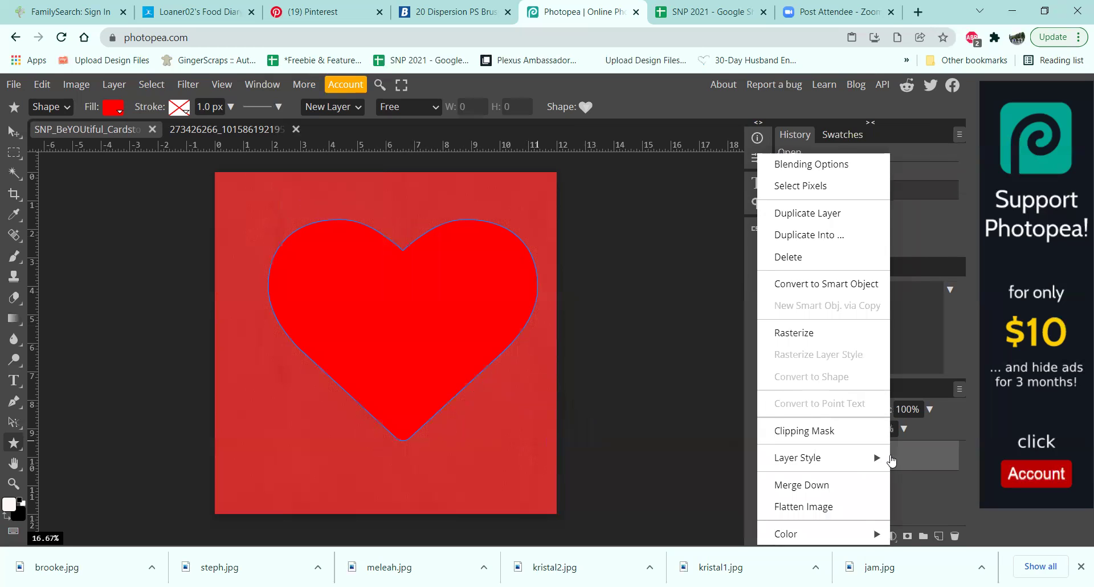
left_click(795, 334)
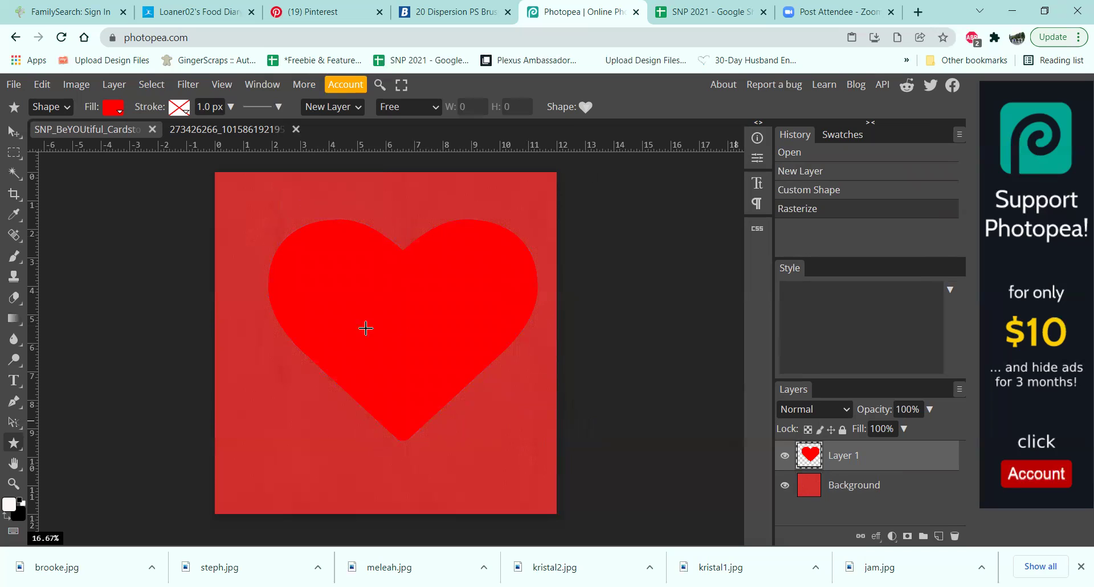
left_click(13, 132)
mouse_move(456, 299)
left_mouse_down()
mouse_move(473, 301)
mouse_move(446, 316)
mouse_move(453, 305)
left_mouse_up()
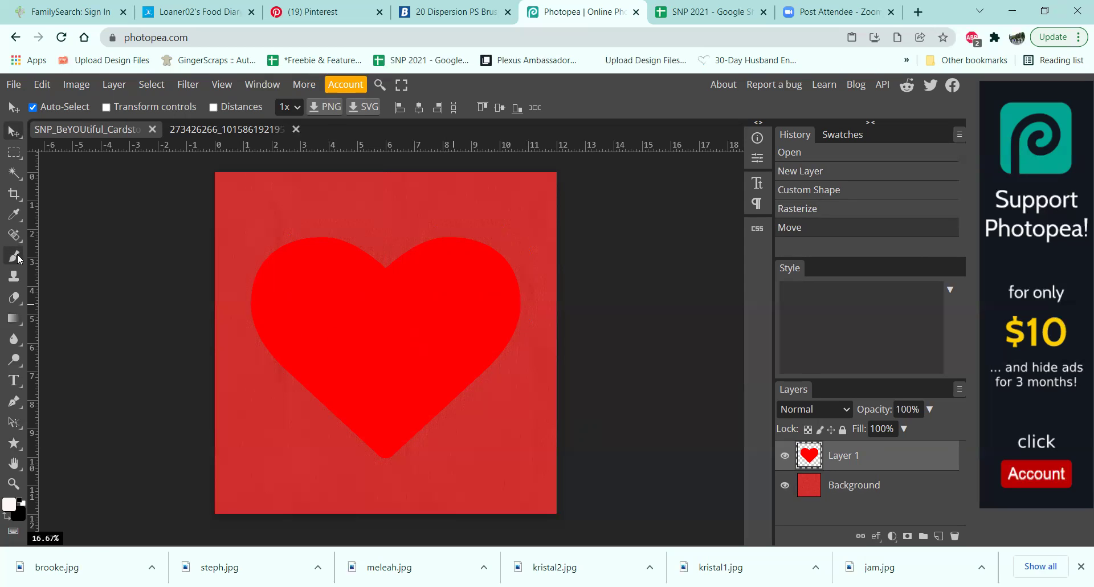
Step: On the Background layer, stamp the second dispersion brush at 253 px behind the heart
left_click(864, 489)
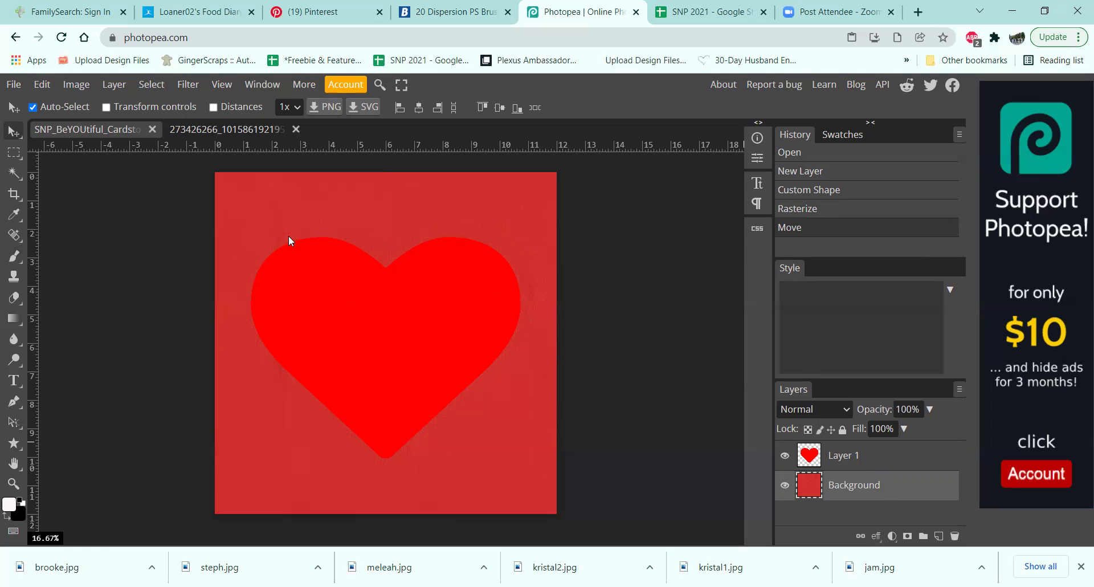
left_click(14, 257)
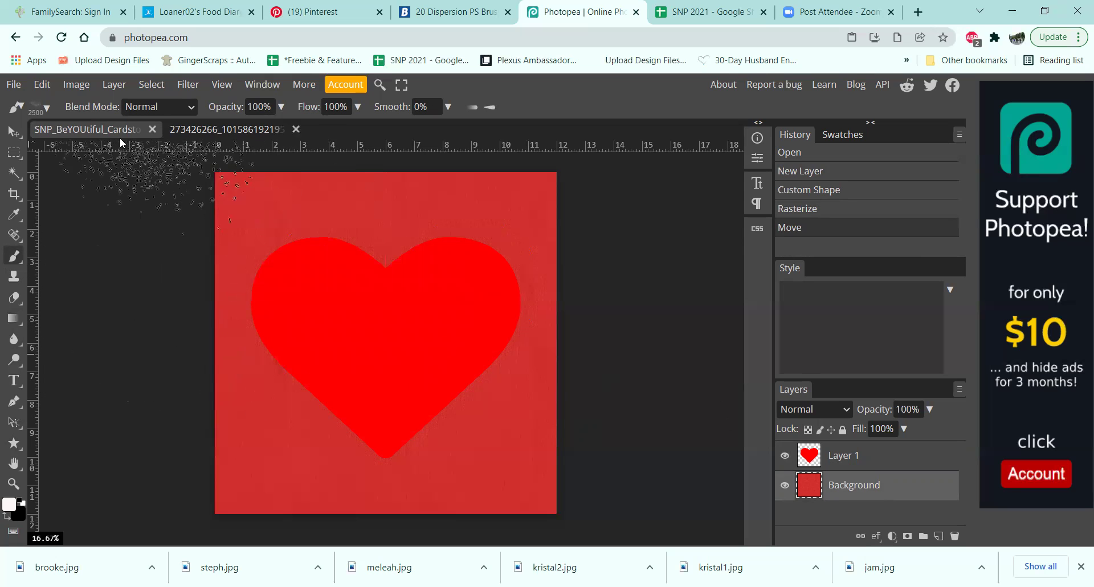
left_click(46, 108)
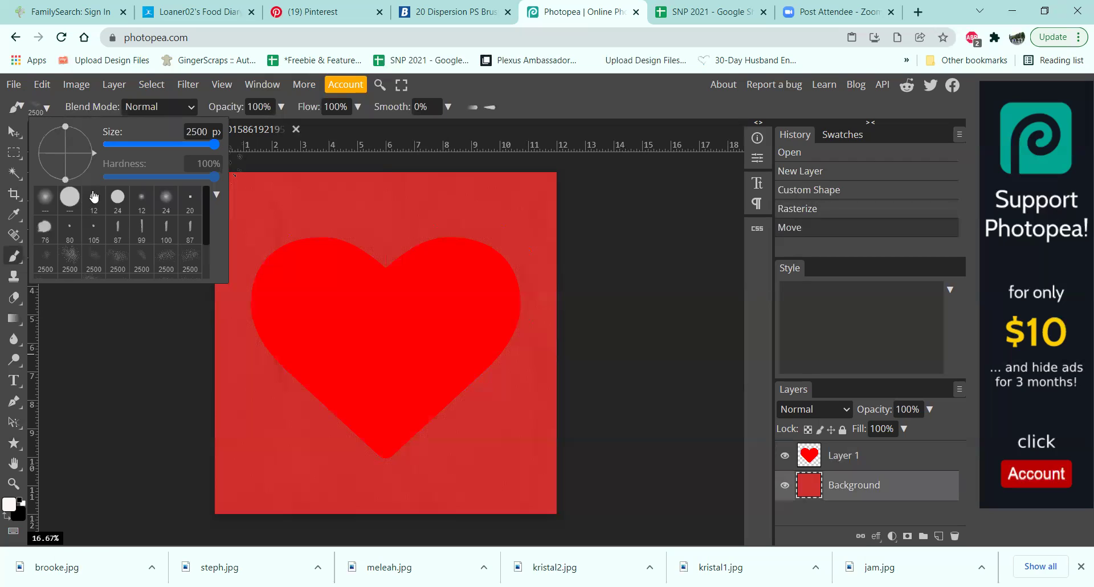
mouse_move(211, 142)
left_mouse_down()
mouse_move(157, 150)
mouse_move(172, 146)
left_mouse_up()
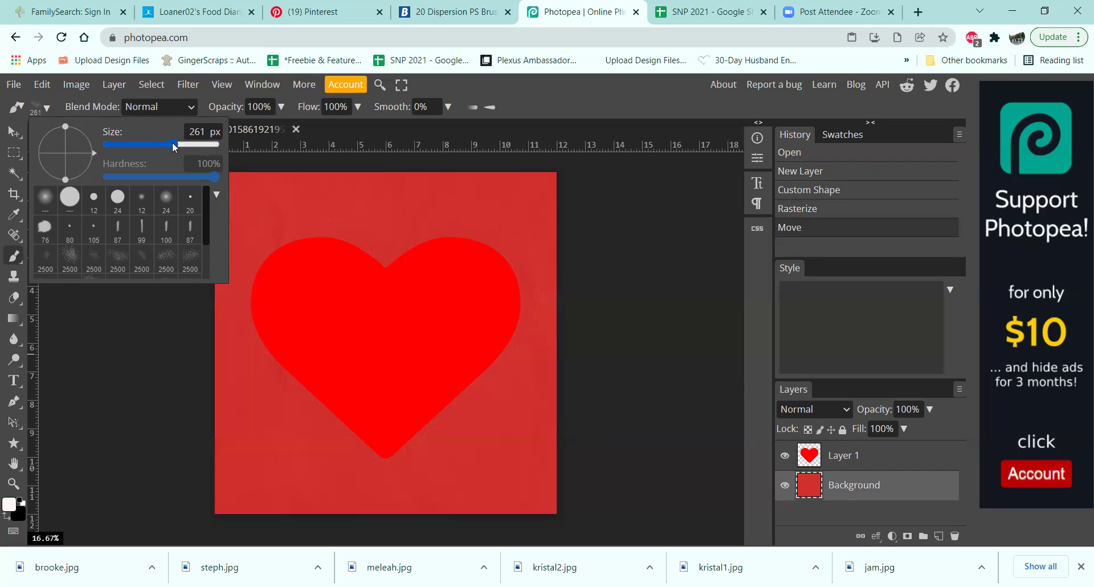
left_click(68, 261)
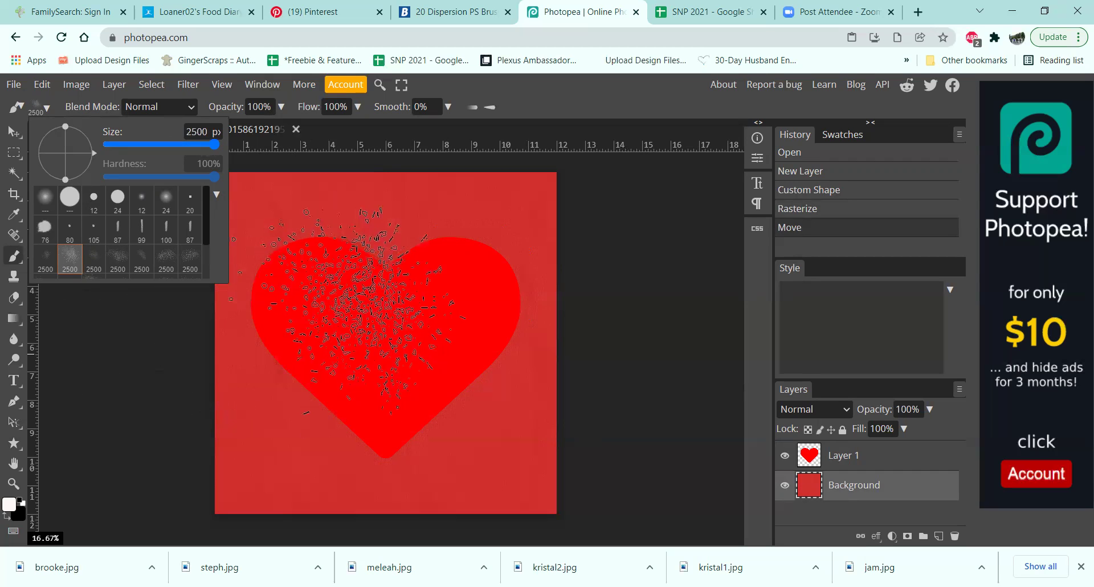
left_click_drag(214, 149, 178, 149)
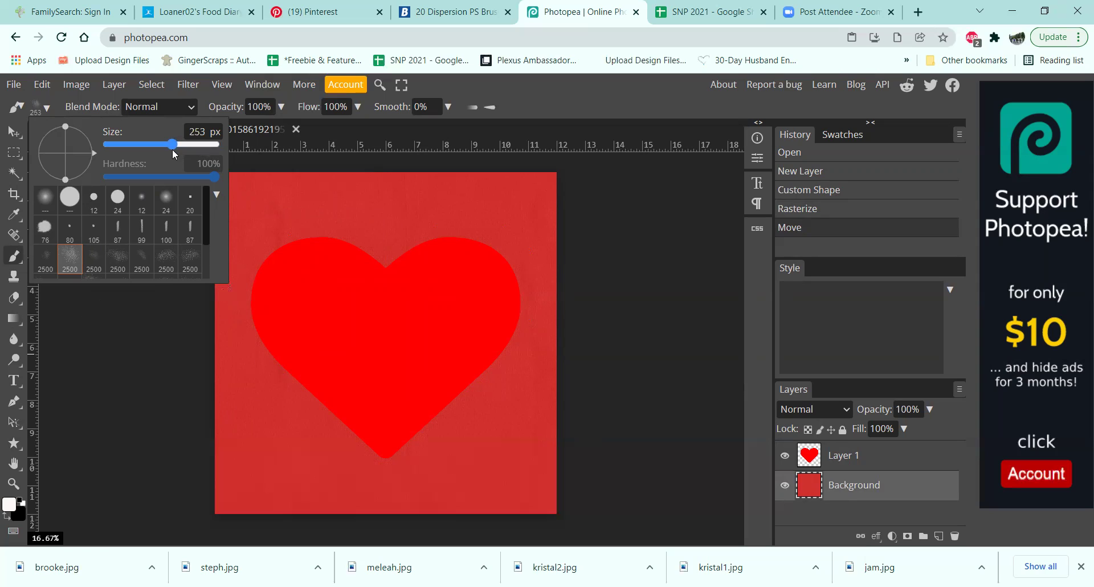
left_click(429, 312)
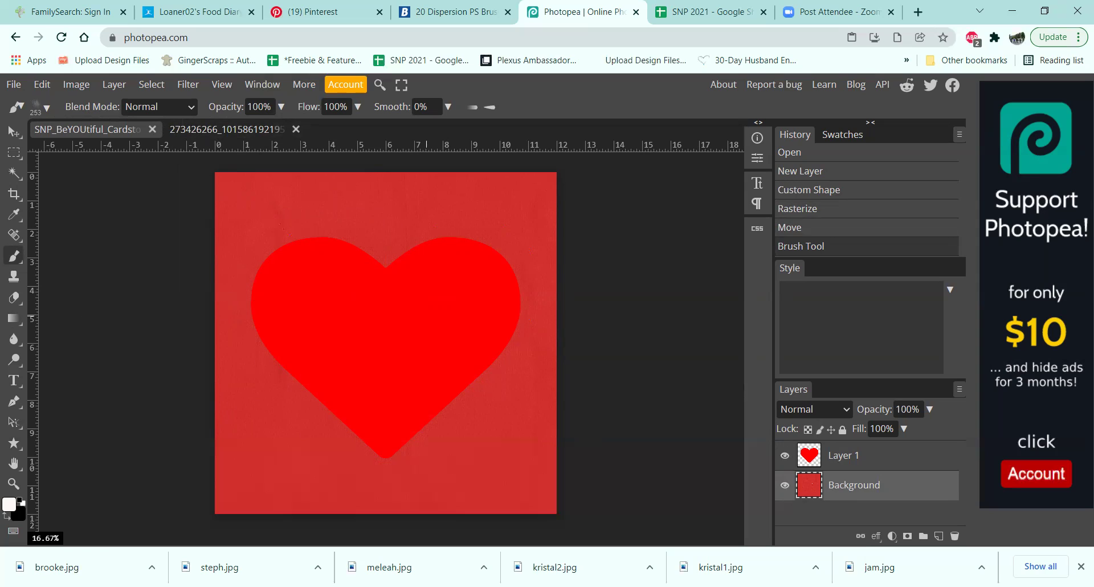
Step: Enlarge the dispersion brush to 967 px and stamp it on the heart's upper-left edge
left_click(46, 109)
left_click(175, 144)
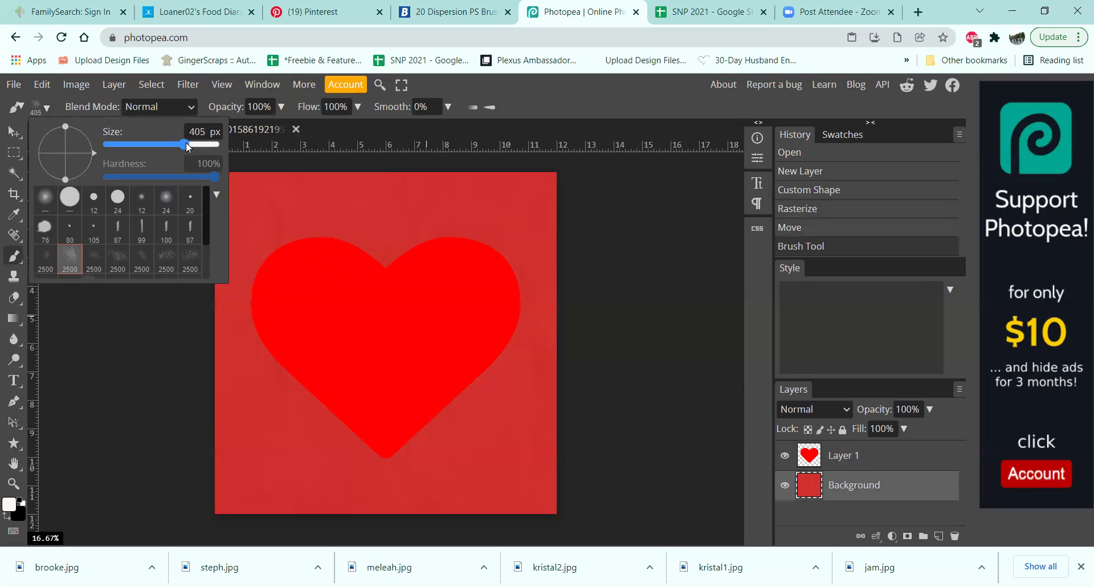
left_click(294, 242)
left_click_drag(190, 145, 216, 150)
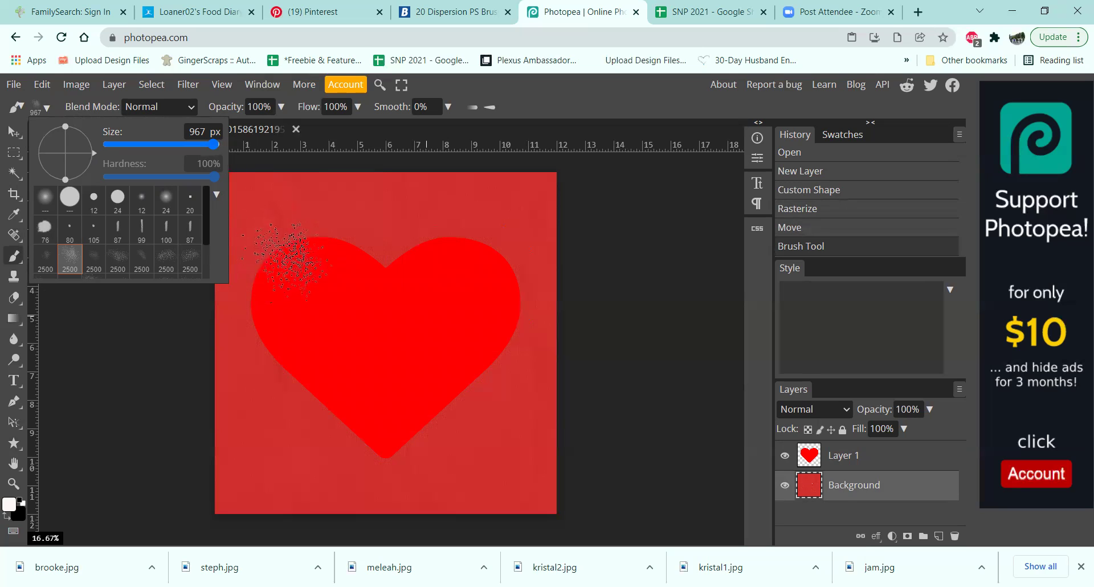
left_click_drag(207, 238, 209, 272)
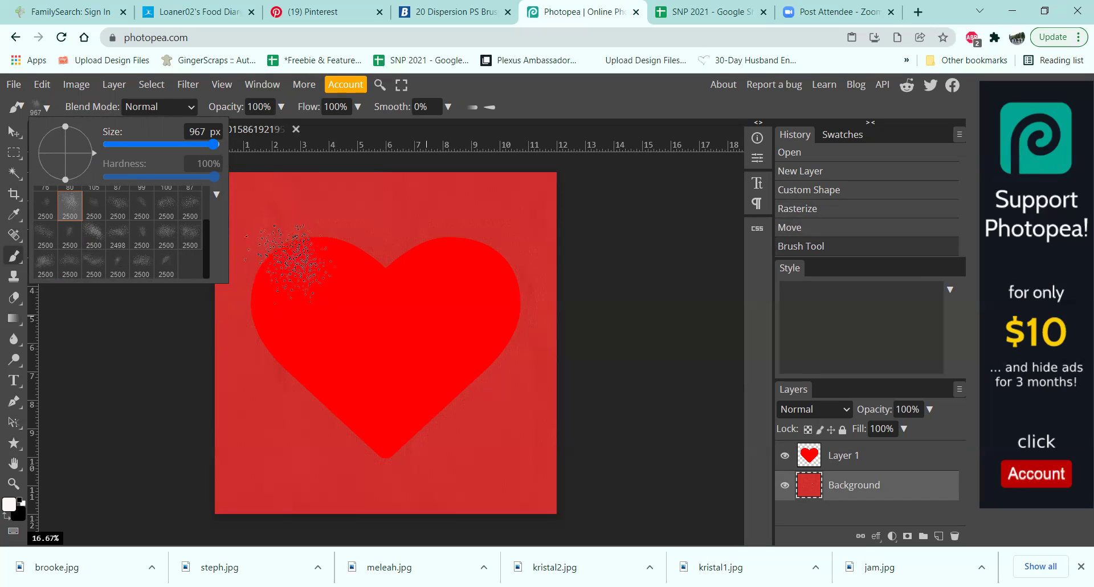
left_click(288, 261)
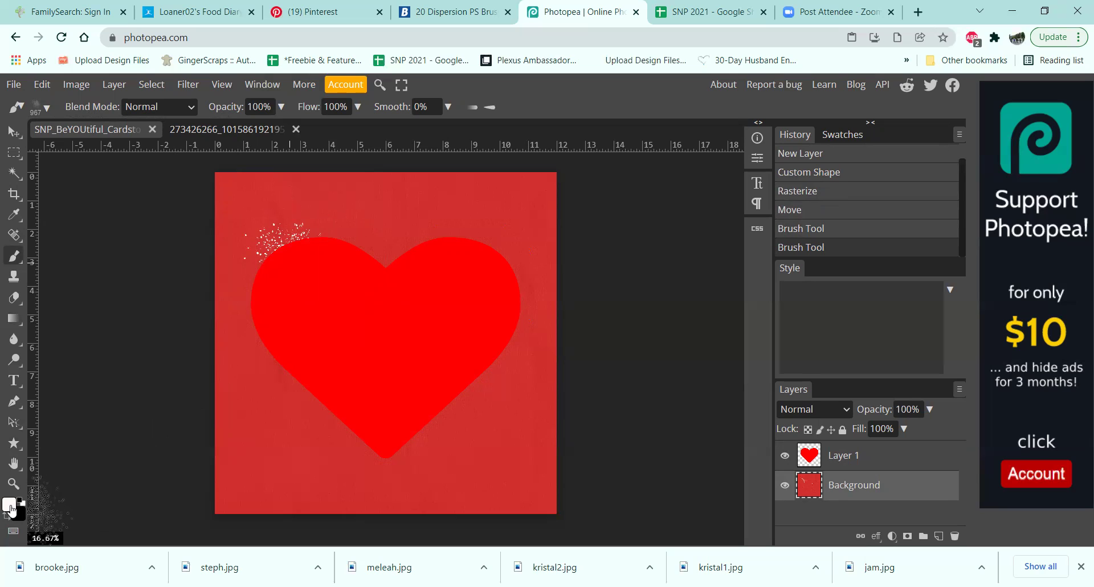
Step: Keep the foreground colour fdf7f7 and stamp the dispersion along the heart's top, right and left edges
left_click(9, 505)
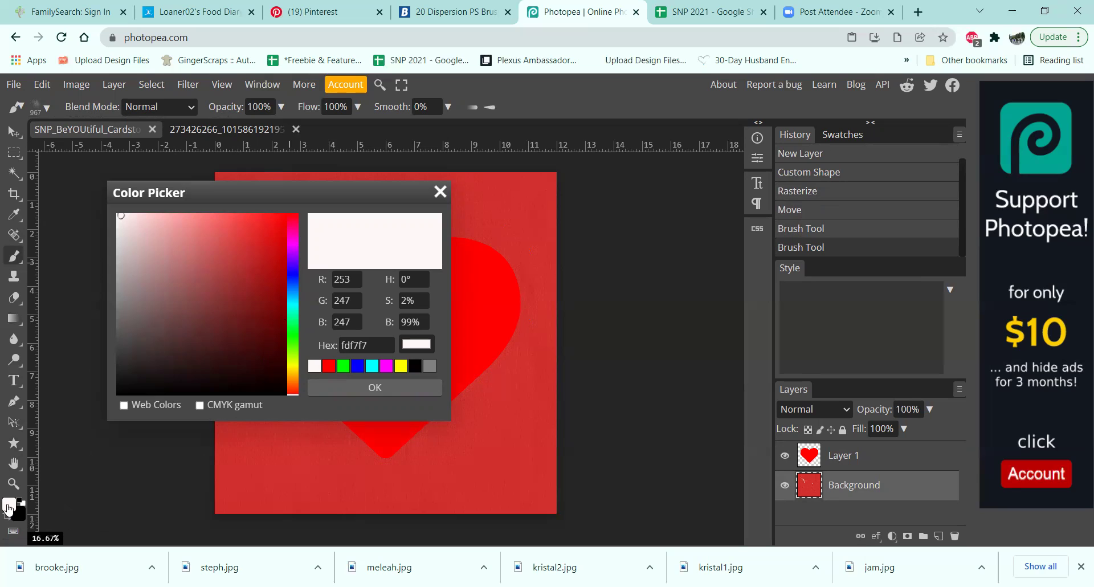
left_click(363, 385)
left_click(310, 248)
left_click(336, 245)
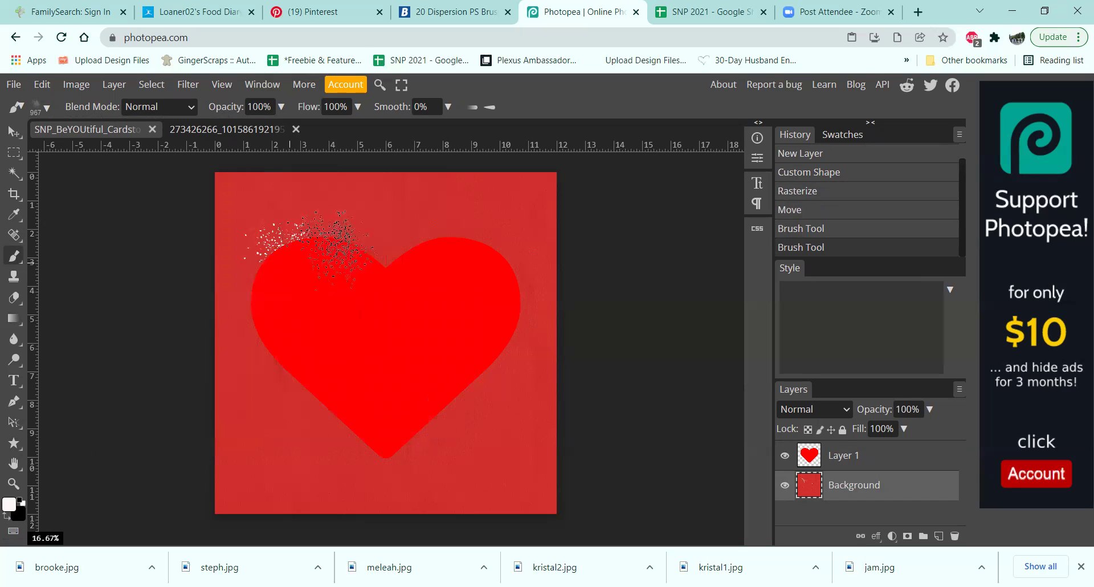
left_click(336, 247)
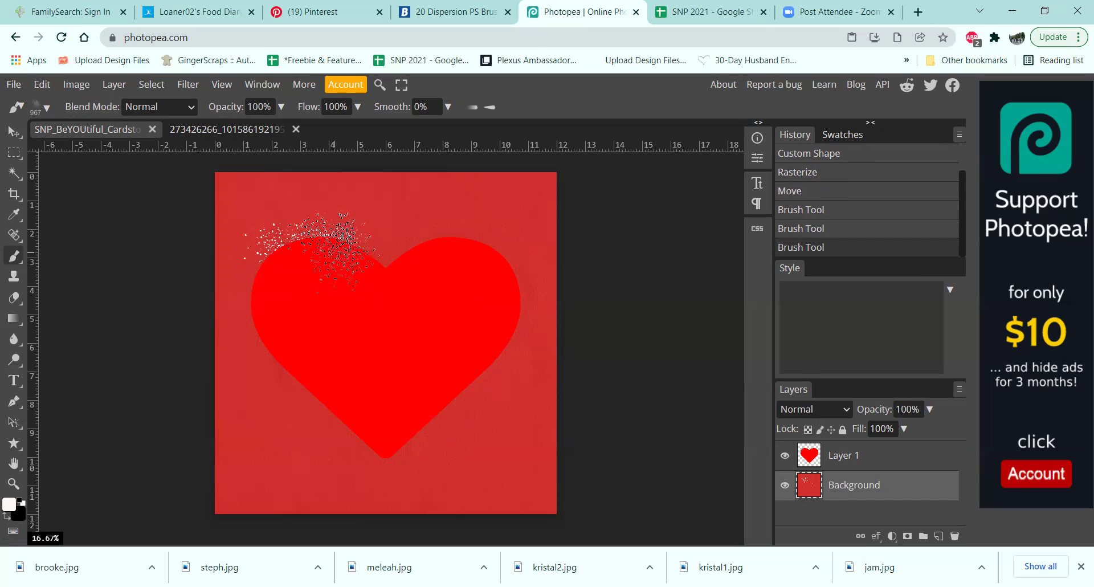
left_click(389, 262)
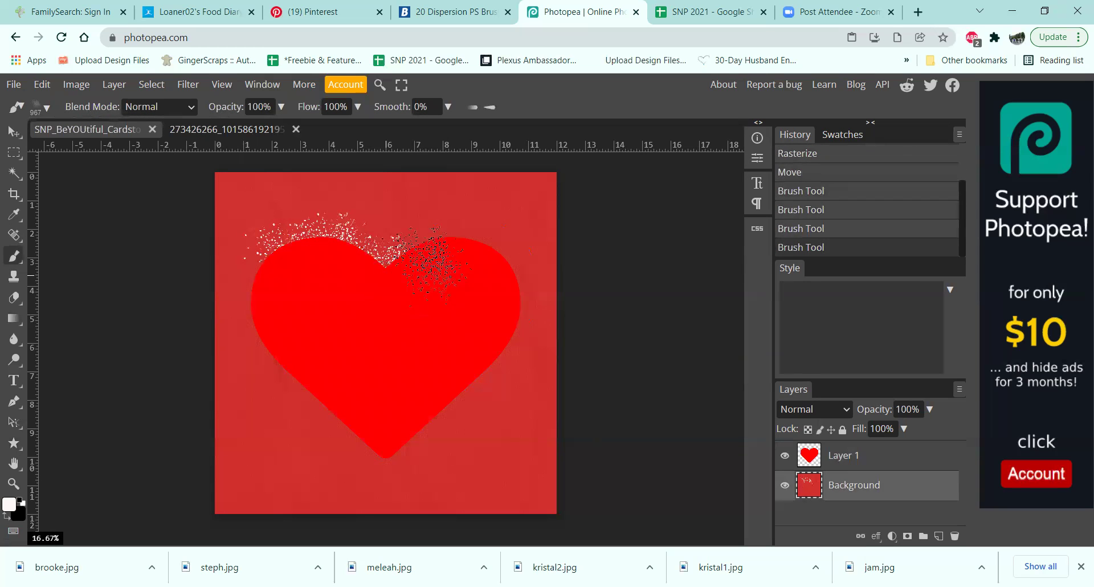
left_click(435, 251)
left_click(473, 250)
left_click(520, 322)
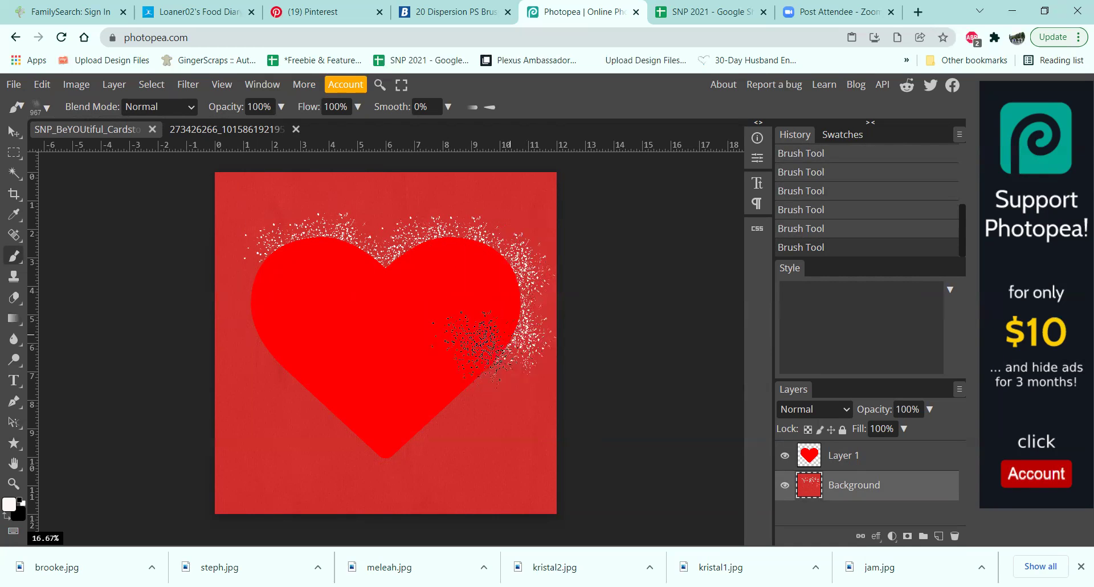
left_click(511, 303)
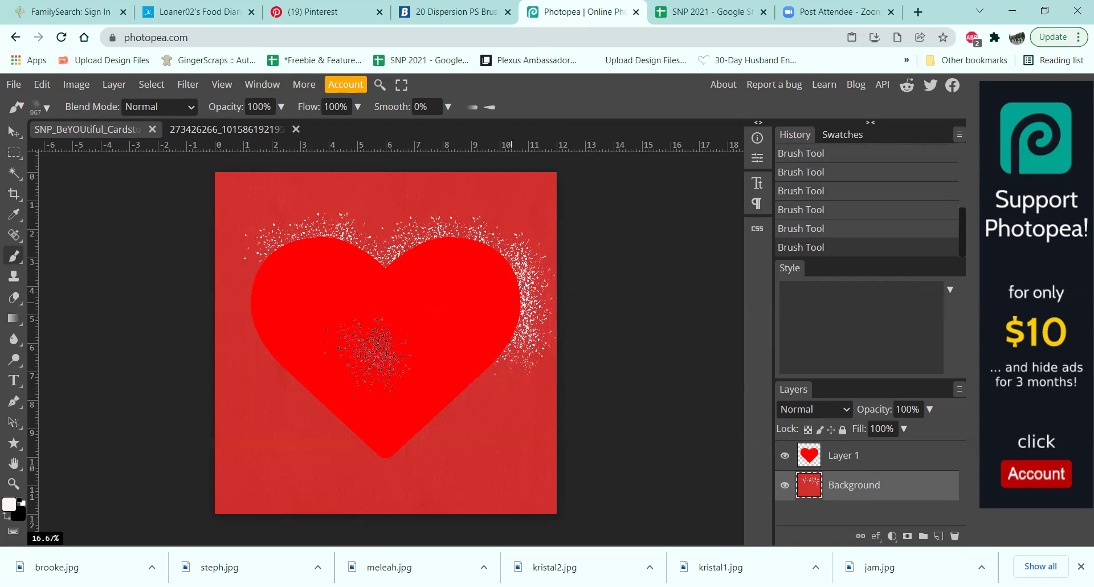
left_click(259, 265)
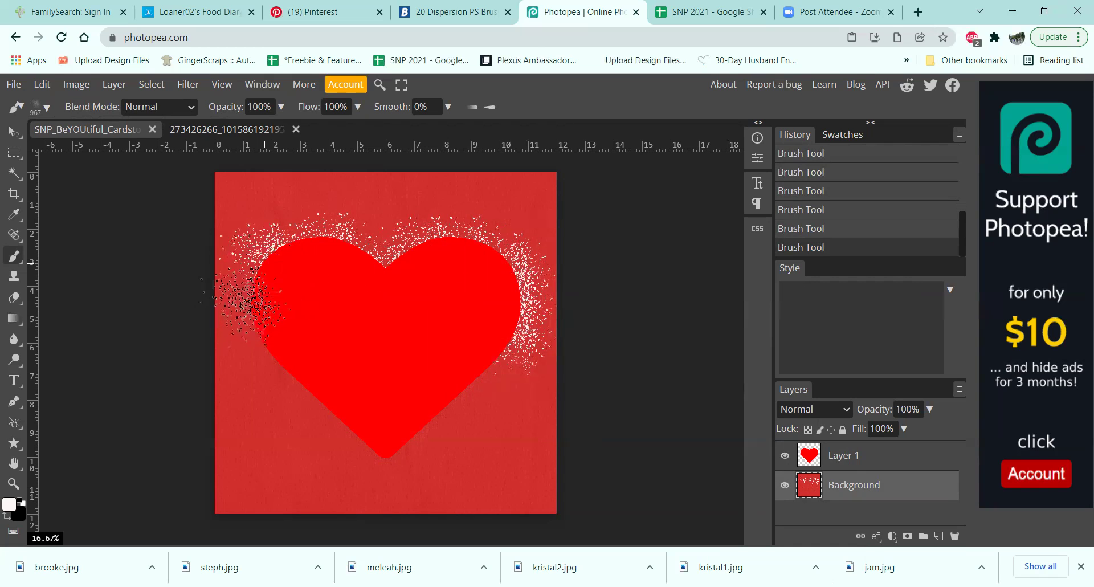
left_click(245, 298)
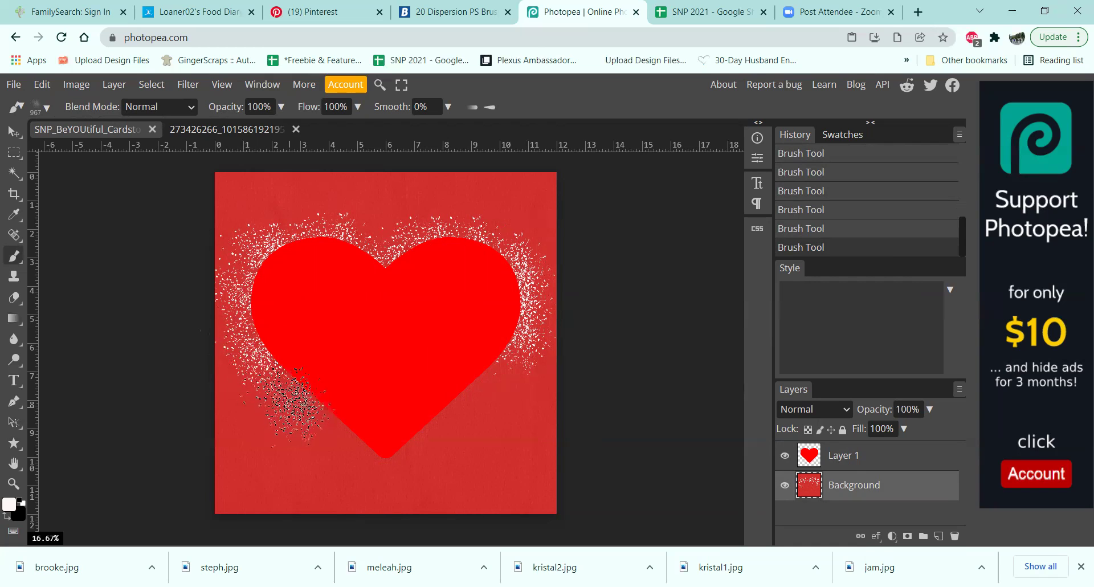
left_click(299, 463)
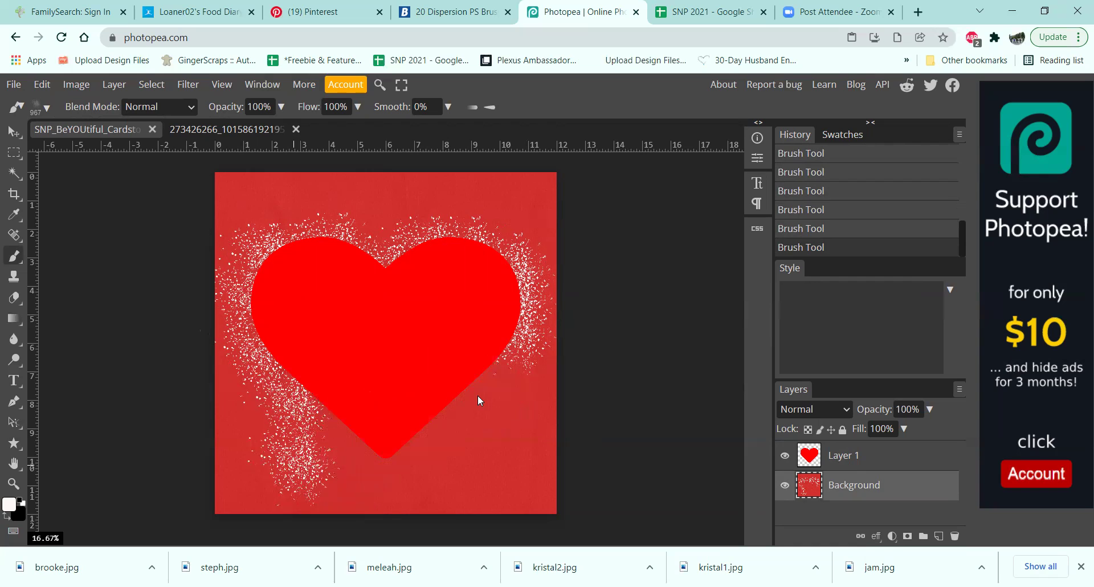
key("ctrl+z")
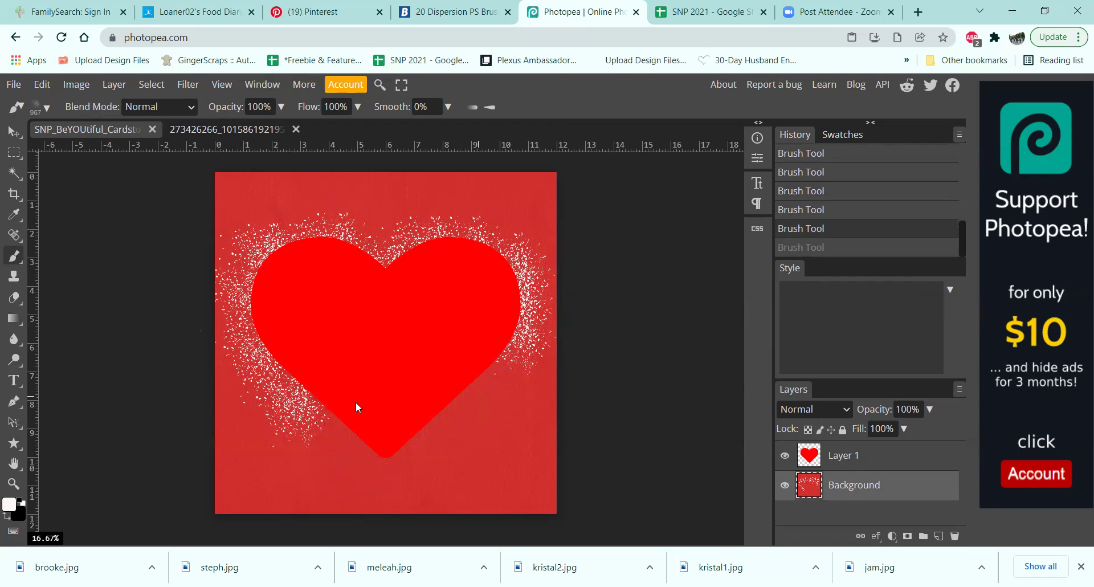
key("ctrl+z")
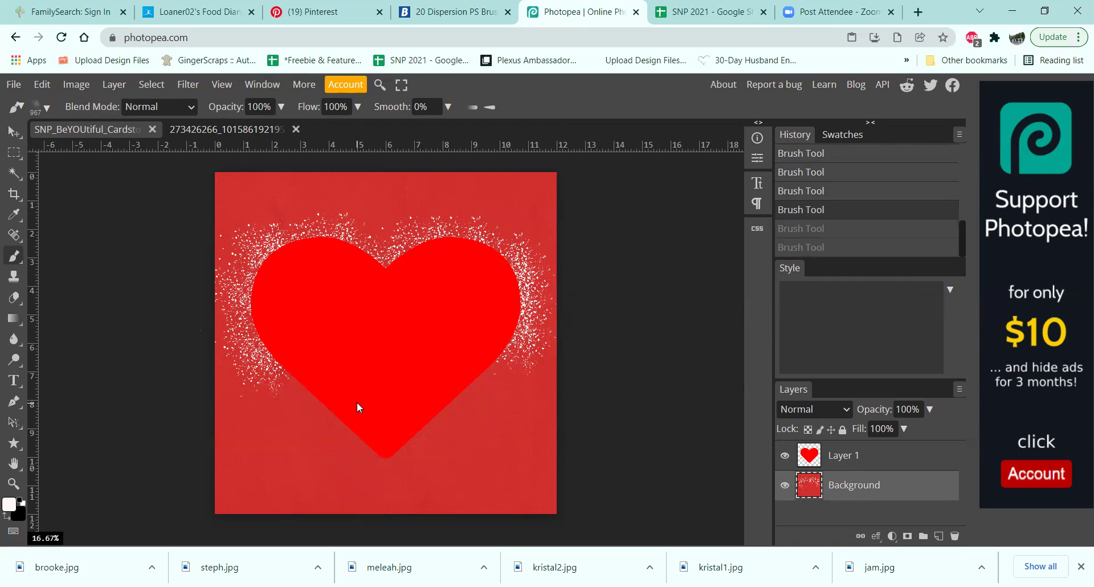
Step: Stamp the dispersion brush along the heart's lower-left edge, around its bottom tip and up its lower-right edge
mouse_move(322, 381)
left_mouse_down()
mouse_move(300, 385)
mouse_move(311, 393)
left_mouse_up()
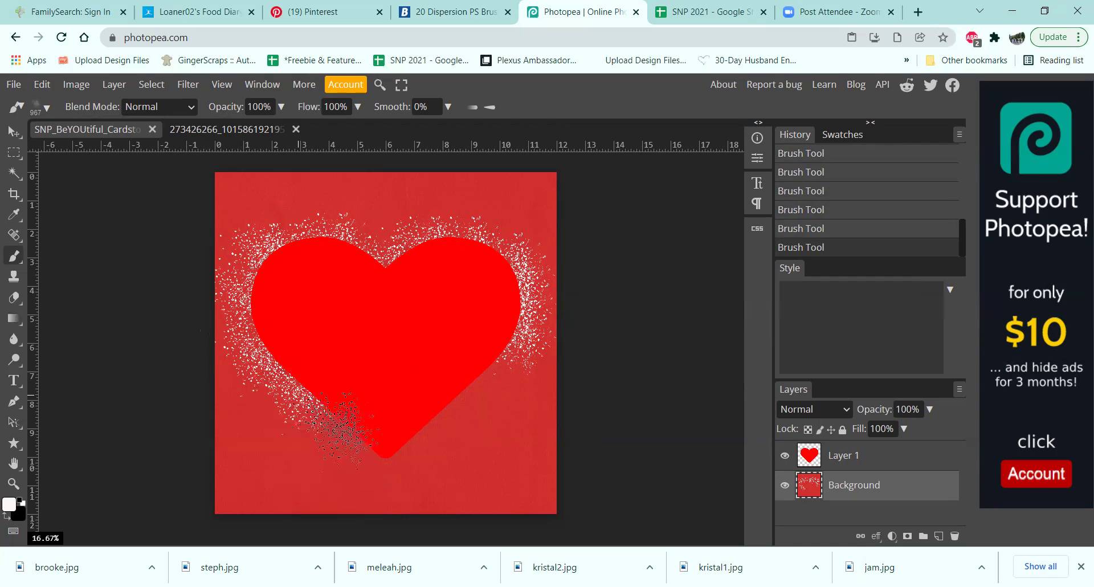
left_click(344, 432)
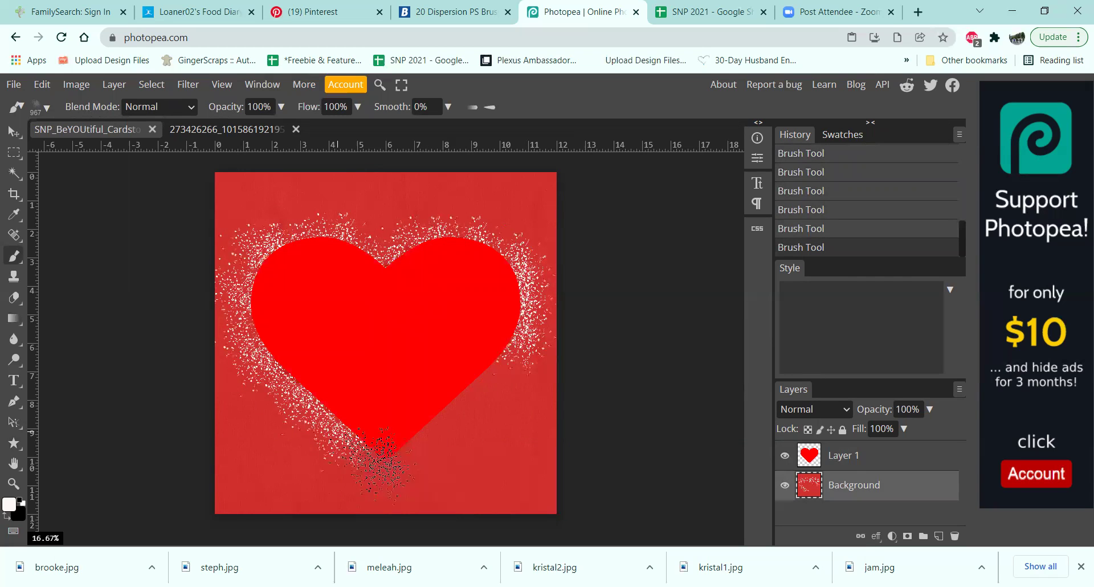
left_click(378, 455)
left_click(402, 439)
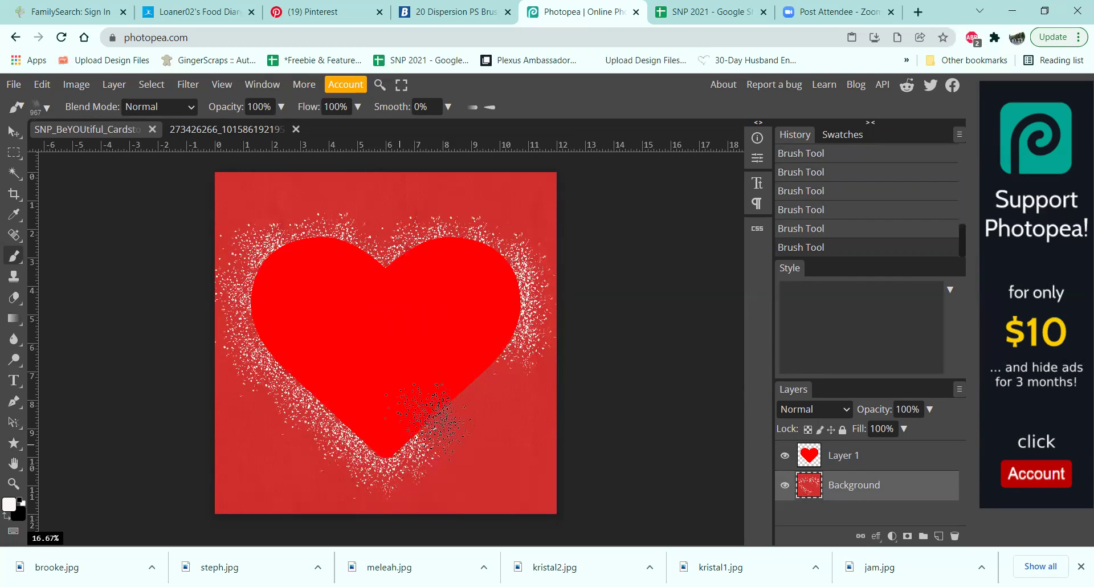
left_click(450, 419)
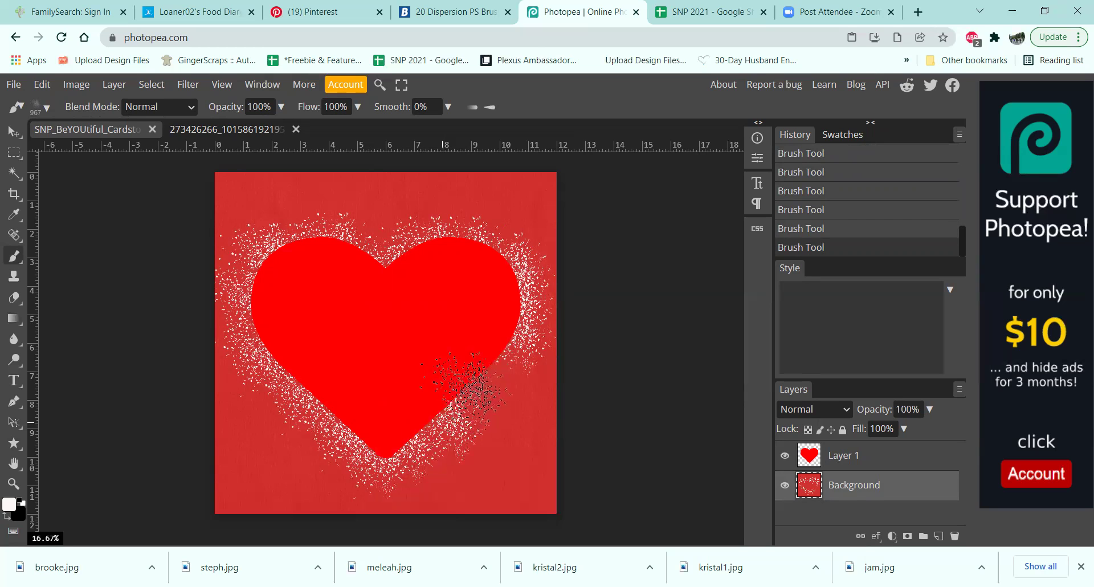
left_click(476, 369)
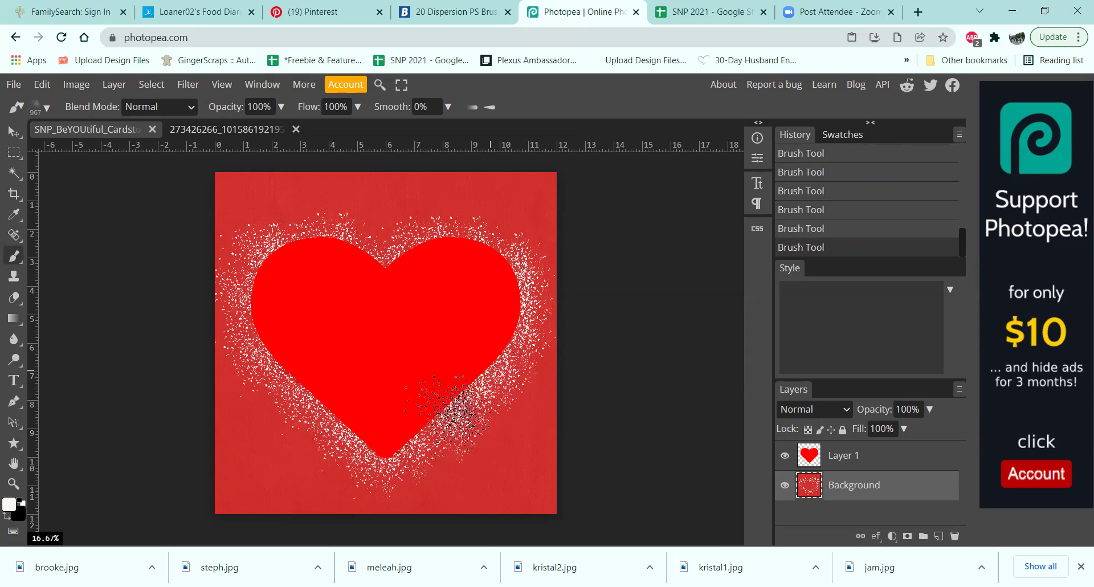
Step: Undo the last dispersion stamps on the heart's lower-right edge and restore them to compare the result
key("ctrl+z")
key("ctrl+z")
key("ctrl+z")
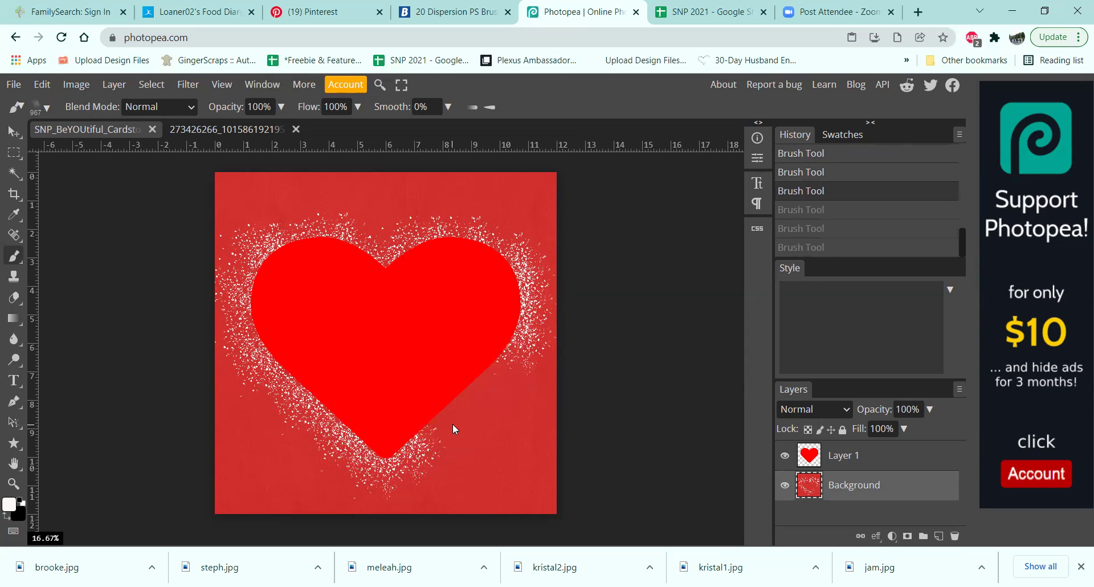
key("ctrl+shift+z")
key("ctrl+shift+z")
key("ctrl+shift+z")
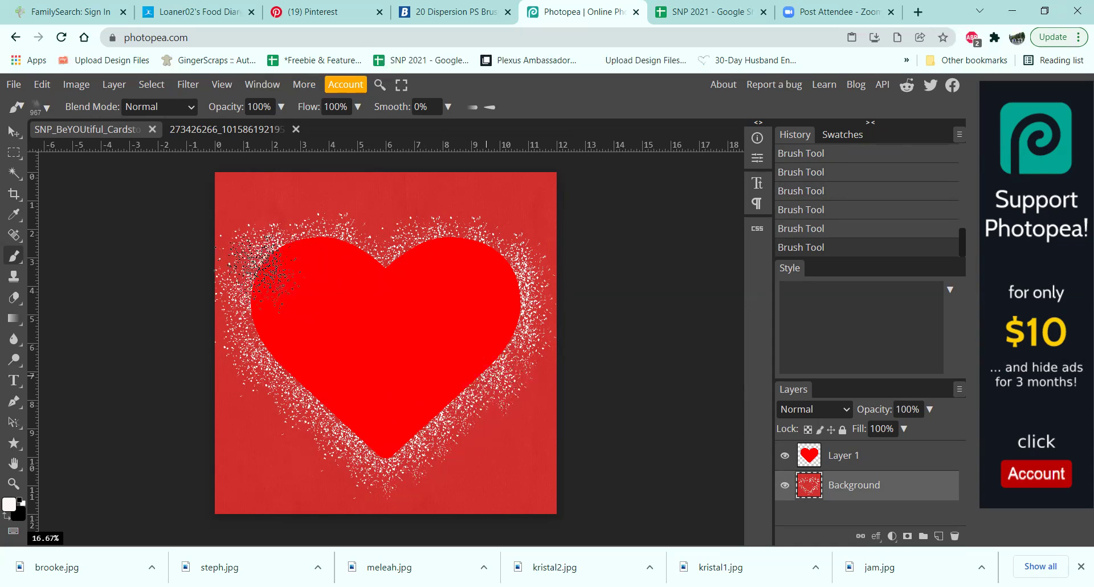
key("ctrl+z")
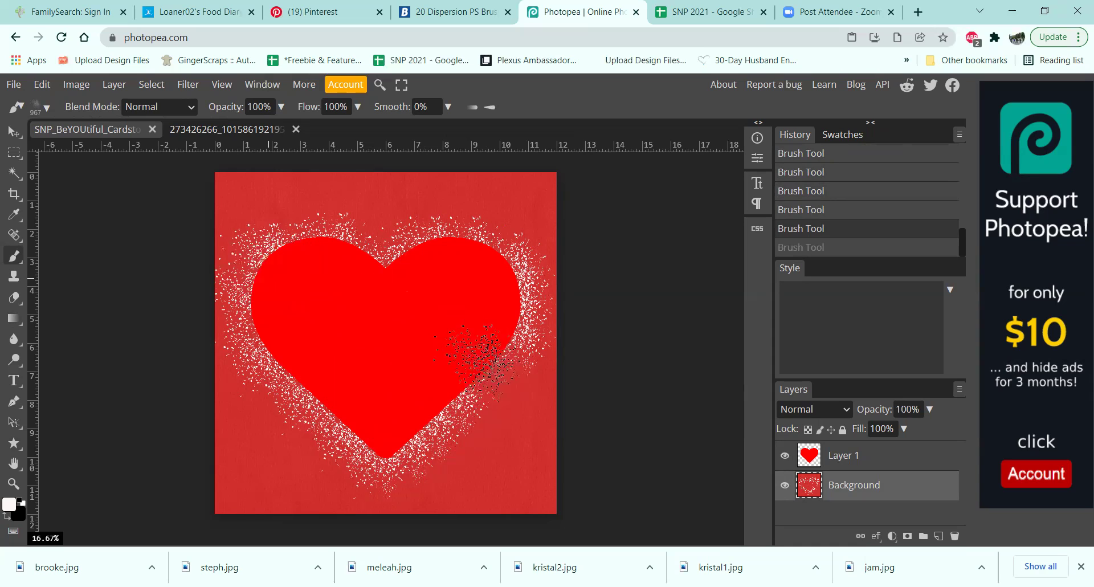
key("ctrl+shift+z")
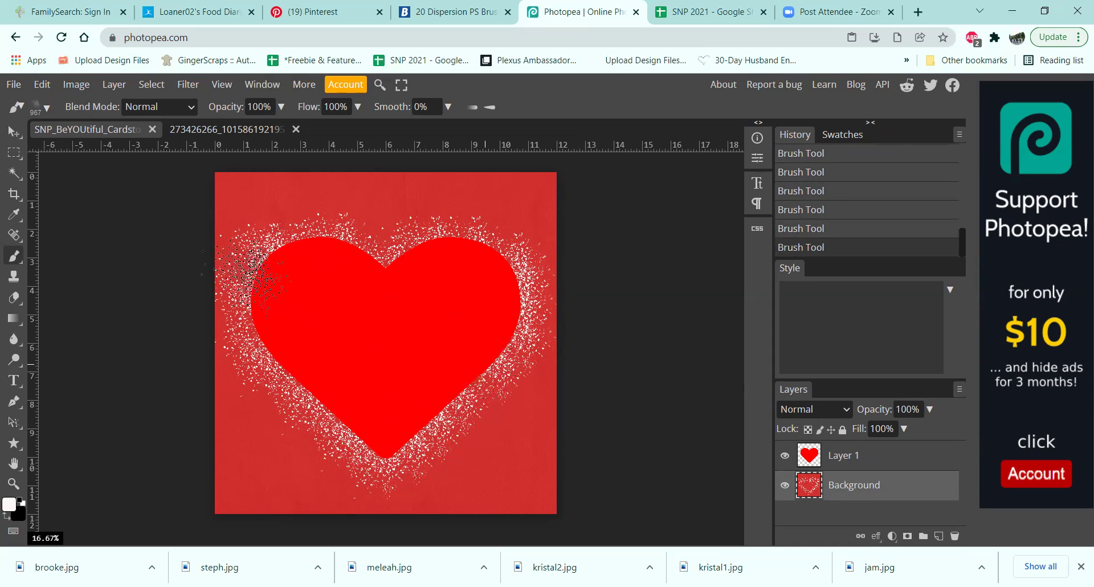
Step: Stamp the fourth dispersion brush at 883 px along the heart's top edge, briefly hiding the heart layer to check the coverage
left_click(47, 108)
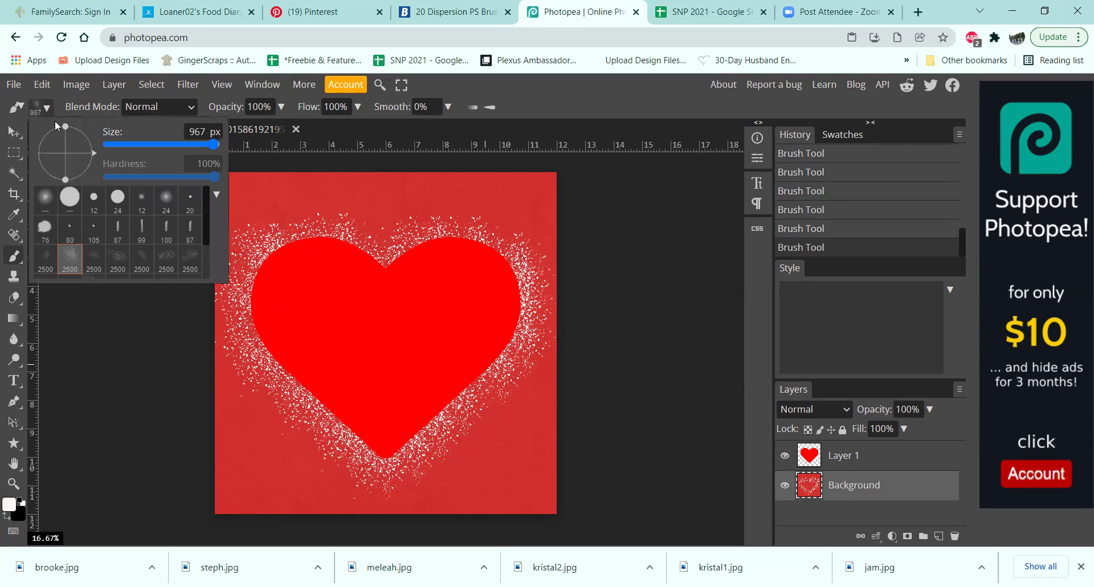
left_click(120, 263)
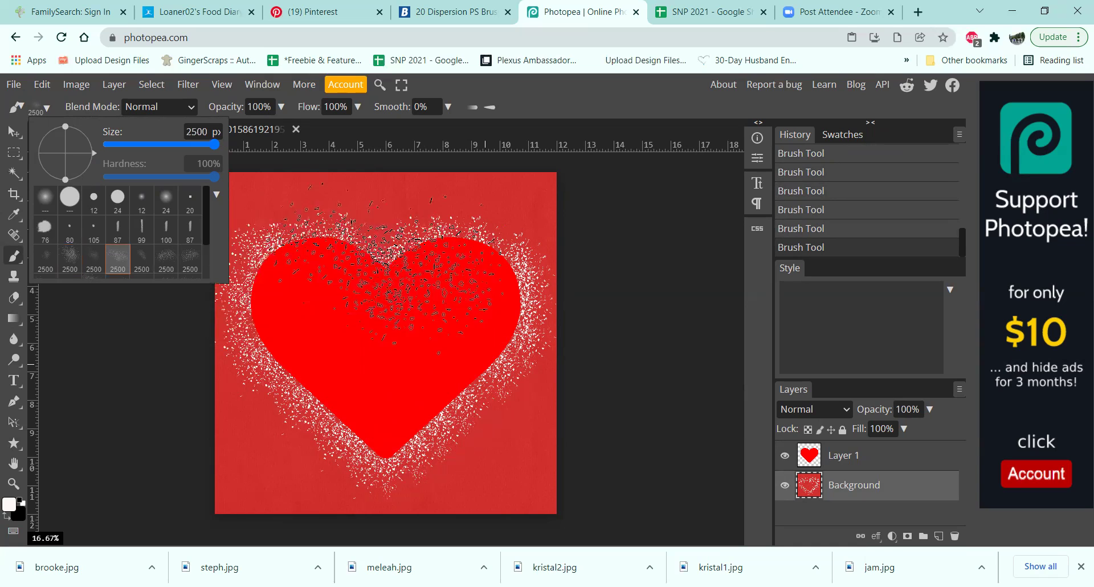
left_click_drag(215, 144, 209, 142)
left_click(378, 268)
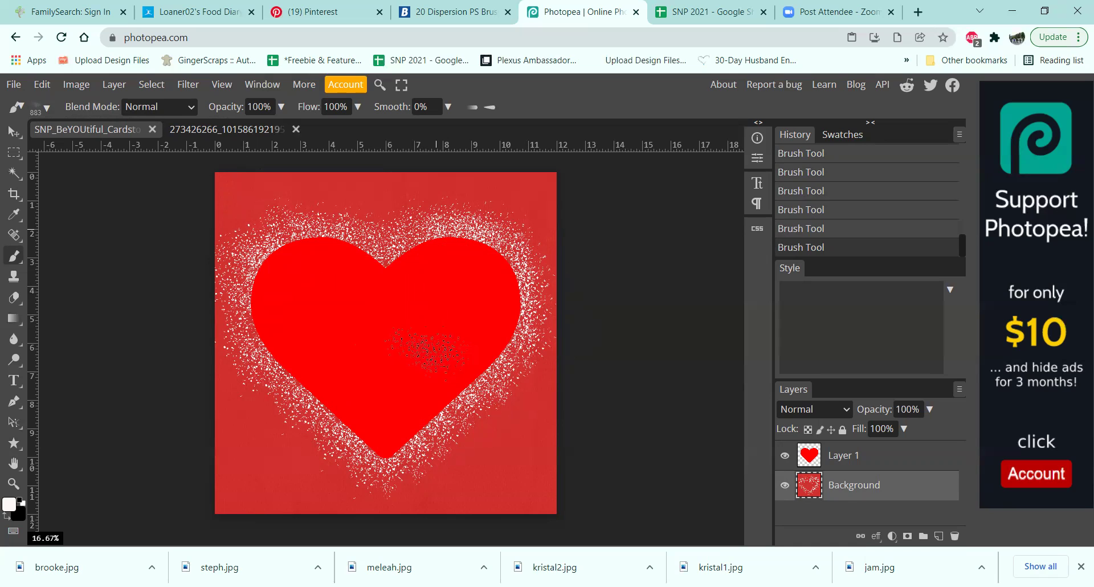
left_click(784, 456)
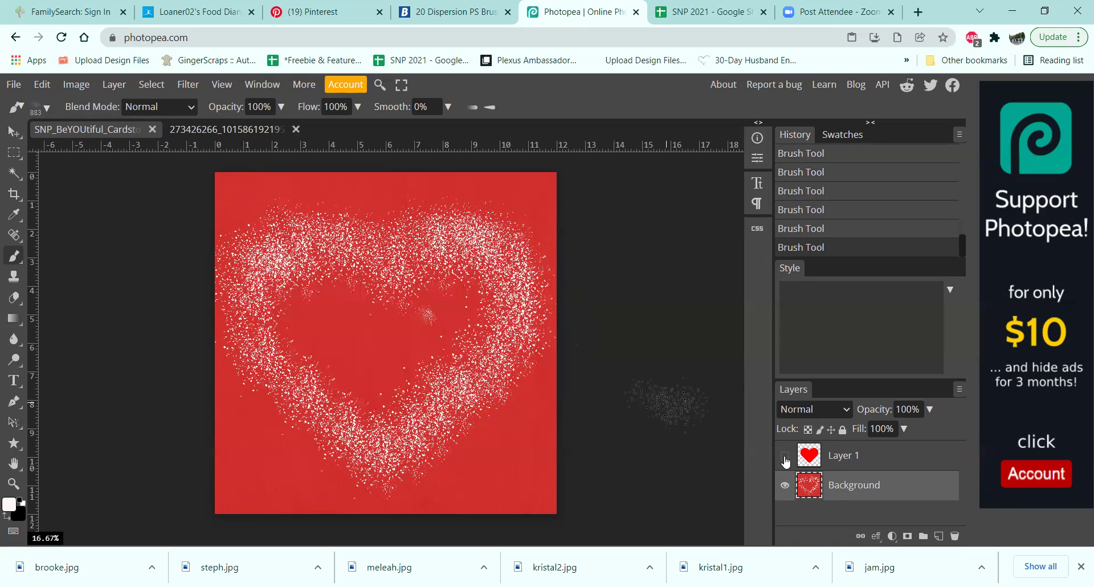
left_click(784, 457)
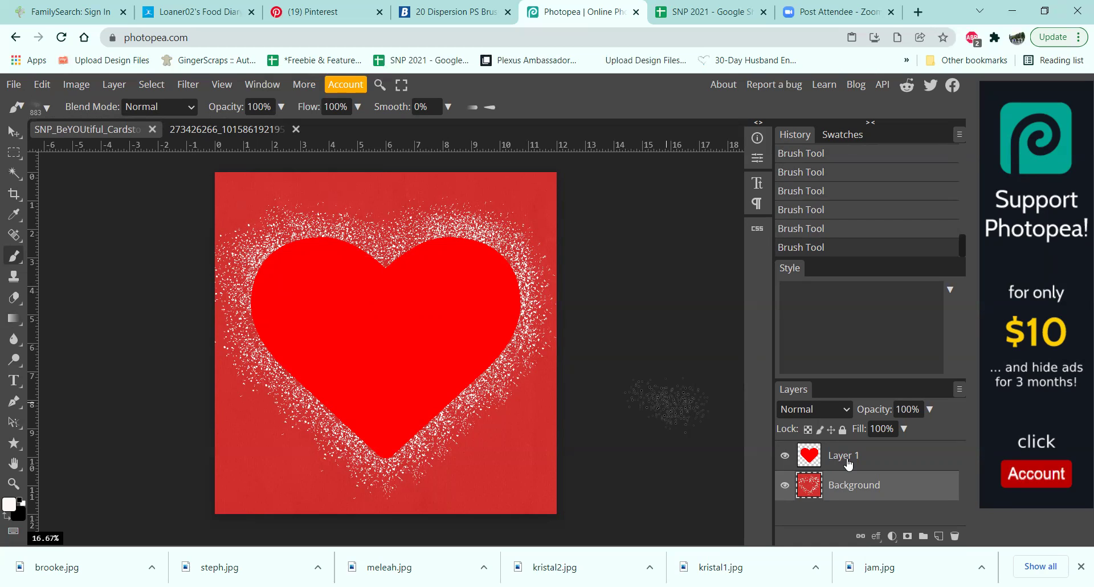
Step: Open the plain red cardstock from the SNP_BeYOUtiful_cardstocks folder inside SNP_BeYOUtiful on the Desktop
left_click(14, 84)
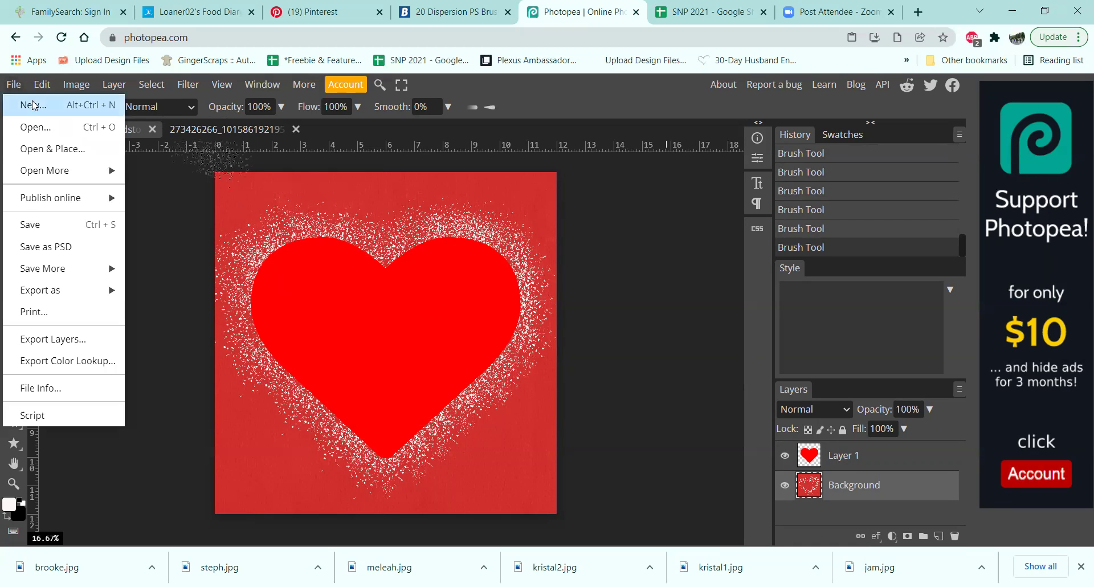
left_click(33, 131)
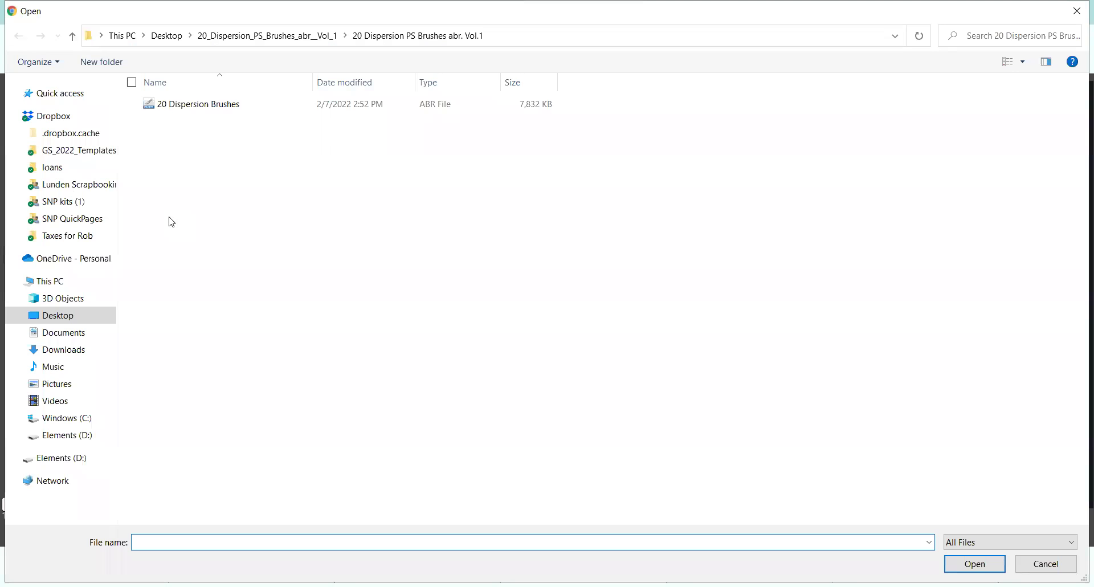
left_click(57, 322)
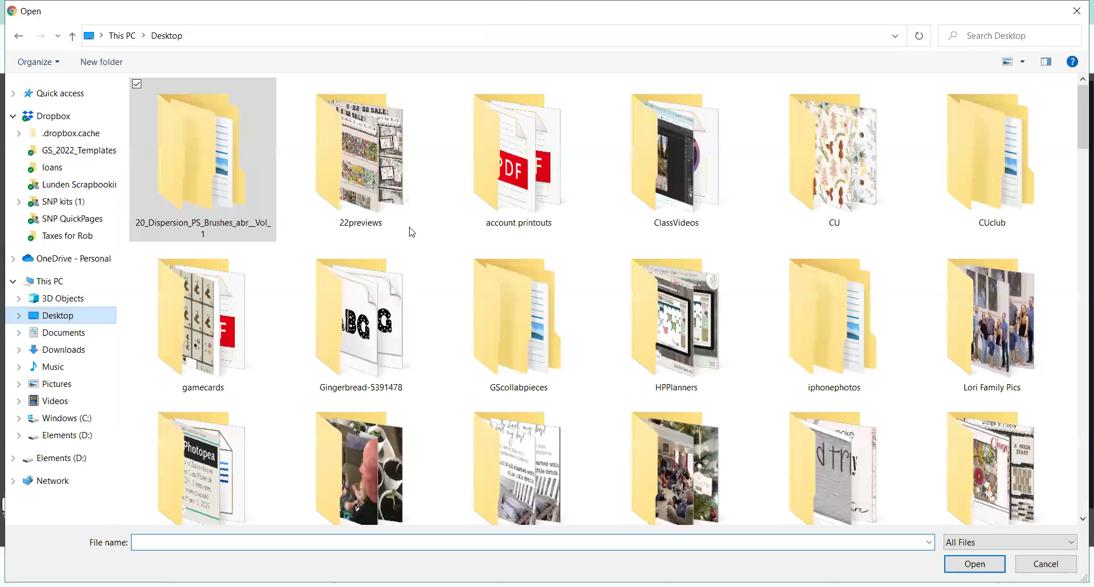
scroll(608, 356, "down", 3)
scroll(610, 361, "down", 3)
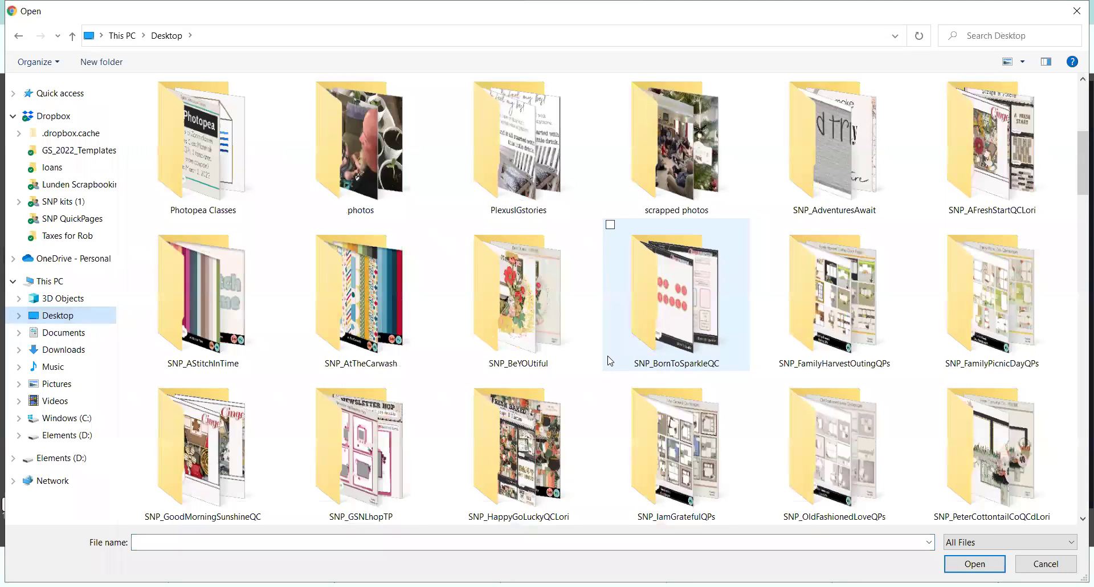
scroll(610, 360, "up", 3)
scroll(610, 361, "down", 3)
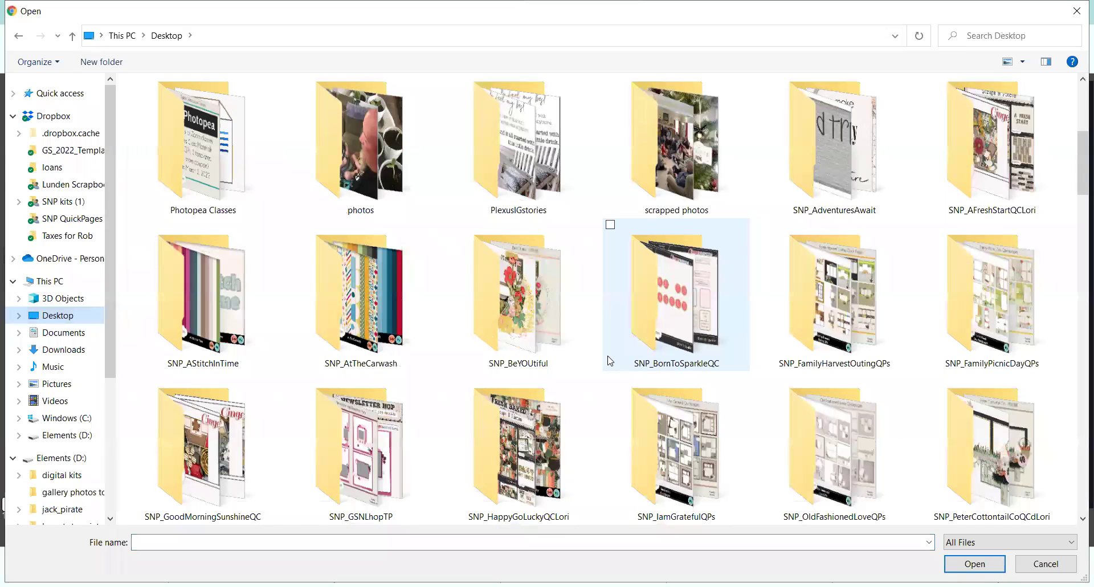
double_click(517, 316)
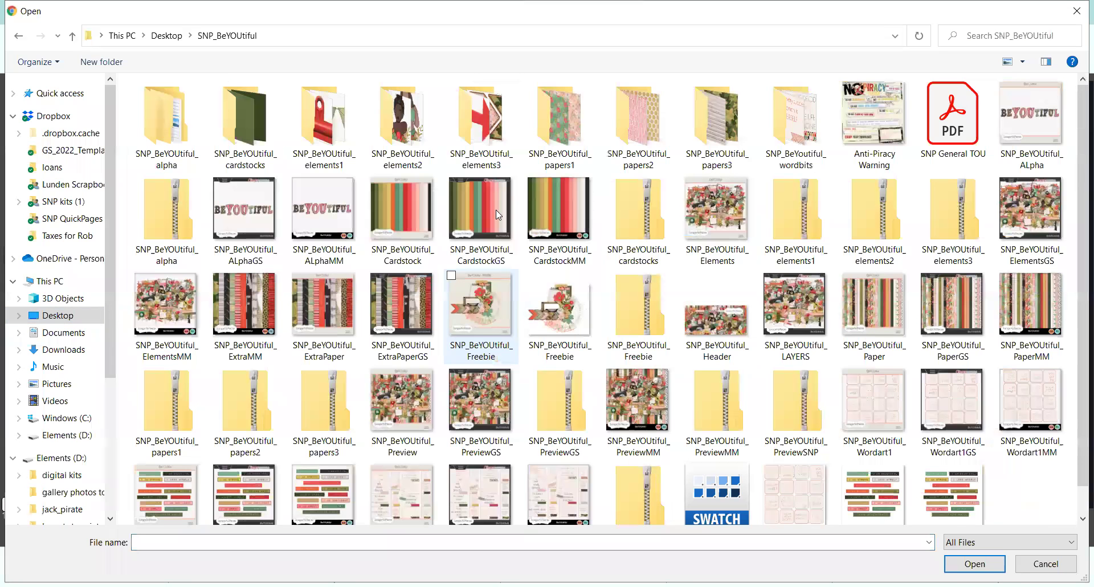
double_click(251, 121)
left_click(803, 114)
double_click(803, 114)
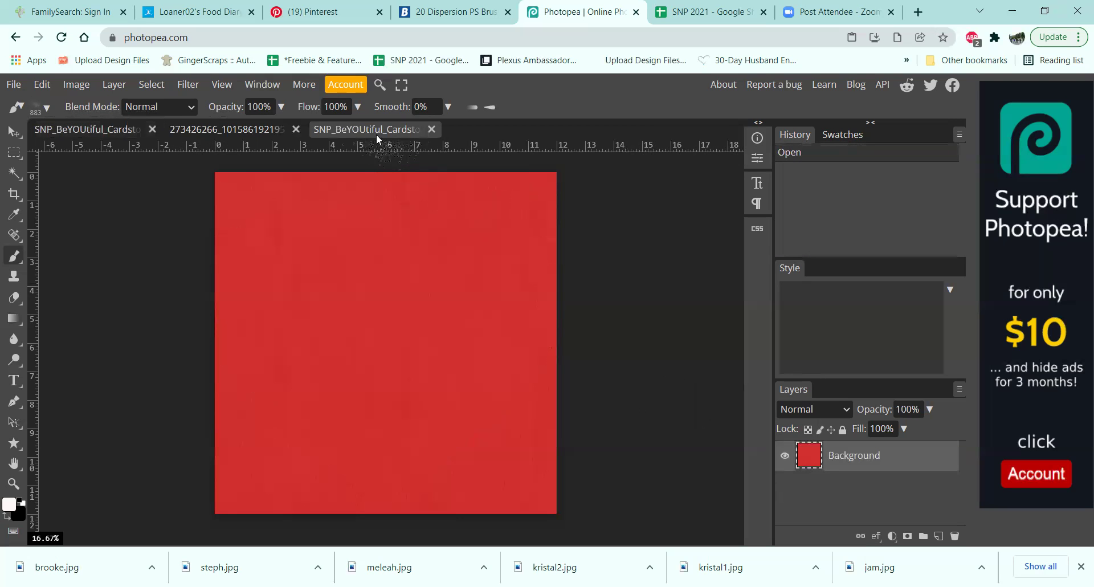
Step: Copy the plain red cardstock into the heart document and position it to cover the whole canvas
left_click(14, 132)
left_click_drag(431, 283, 112, 131)
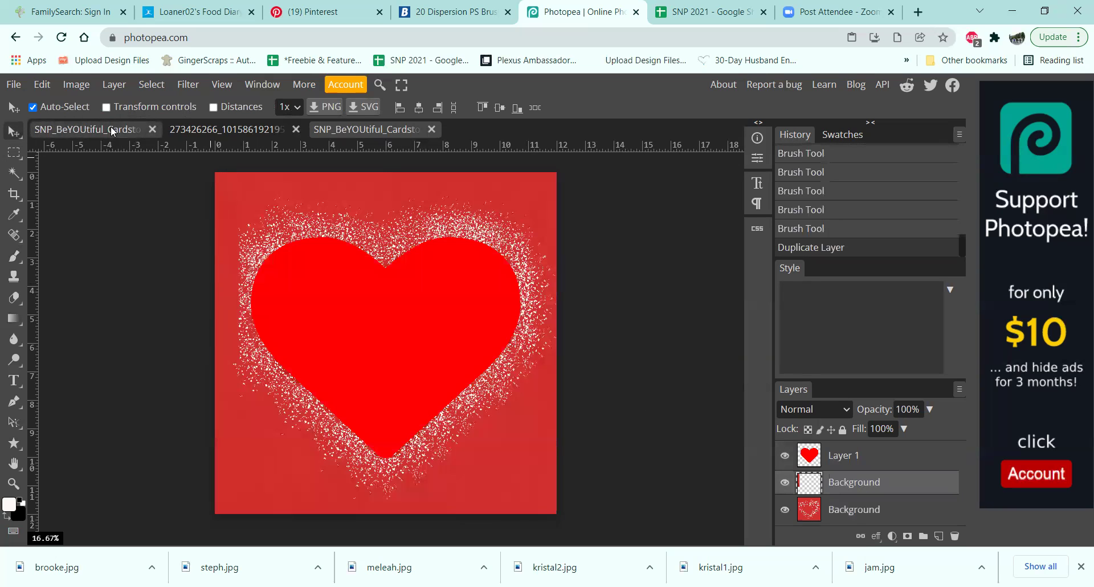
left_click_drag(227, 268, 574, 415)
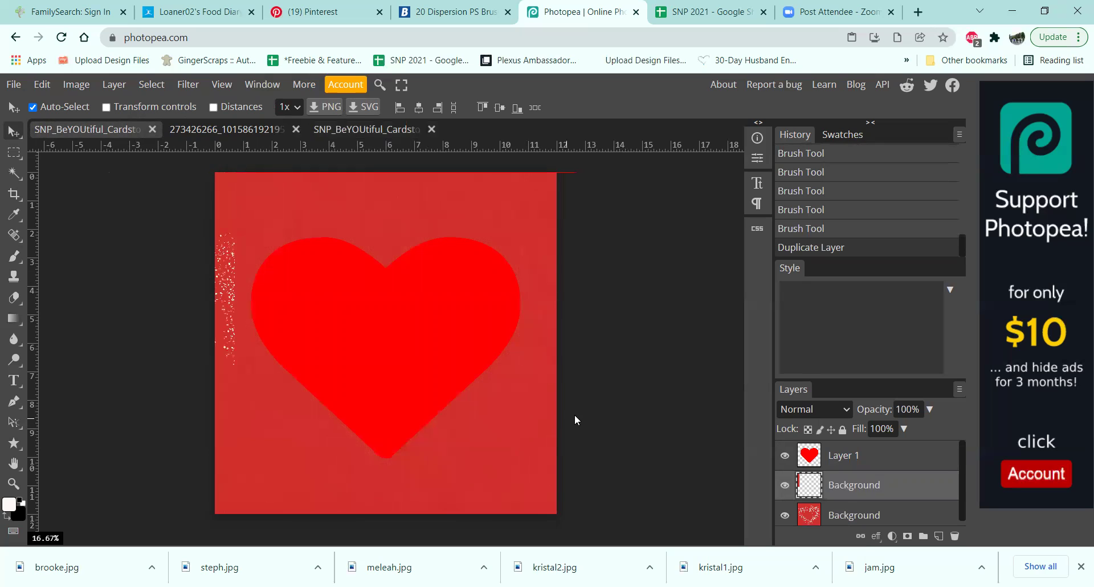
left_click(542, 423)
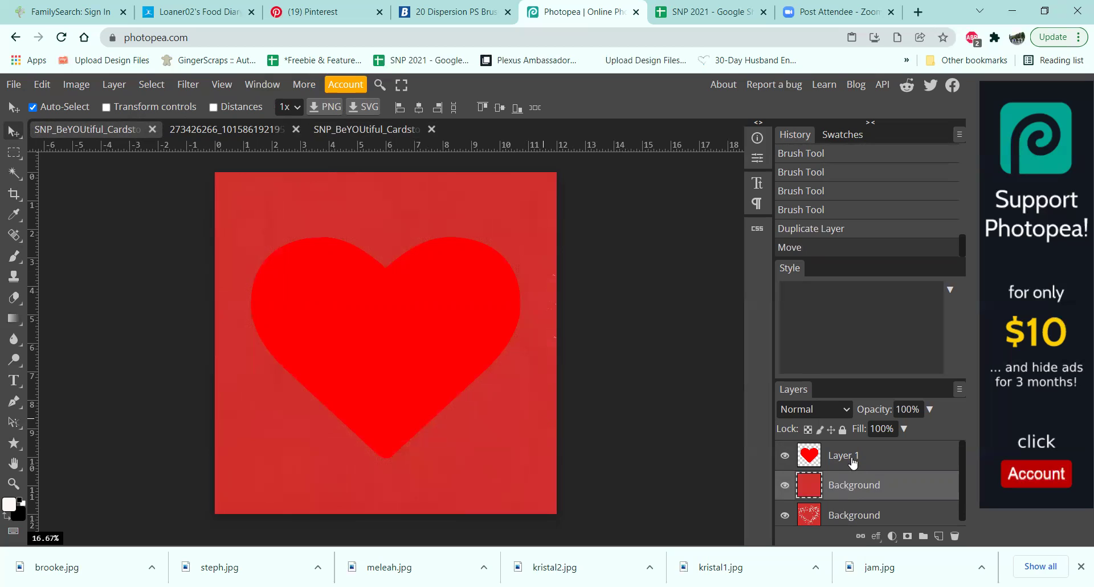
Step: Place the copied cardstock layer above the heart layer and clip it to the heart with a clipping mask
left_click_drag(862, 479, 864, 445)
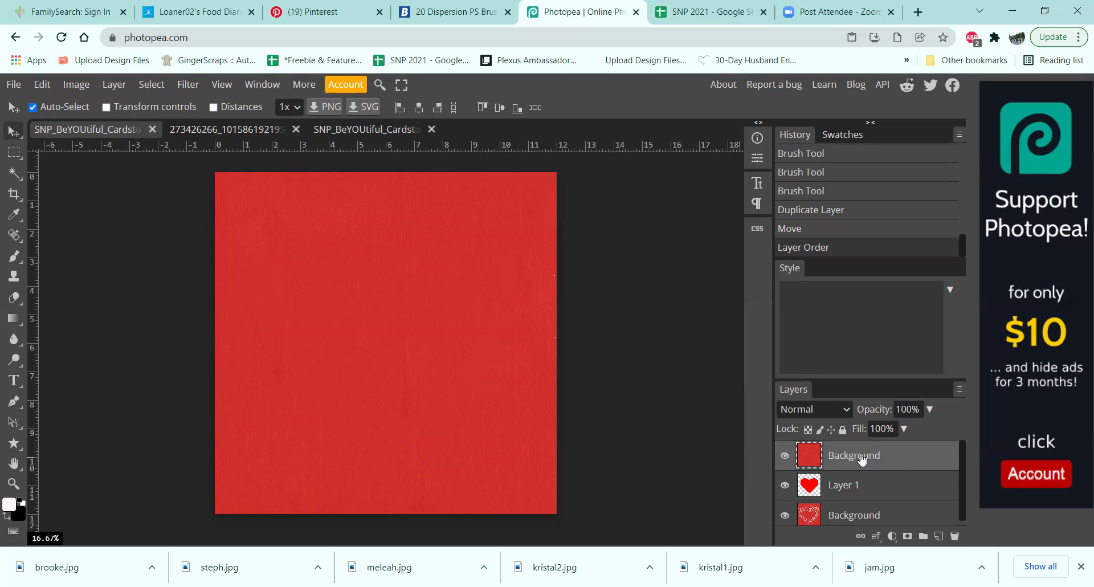
right_click(900, 459)
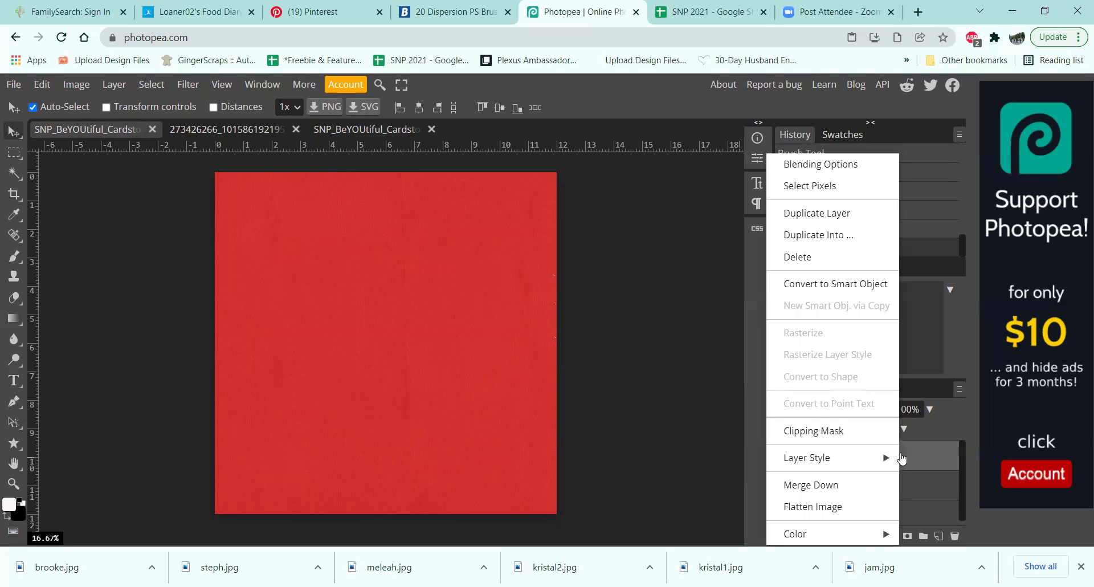
left_click(815, 431)
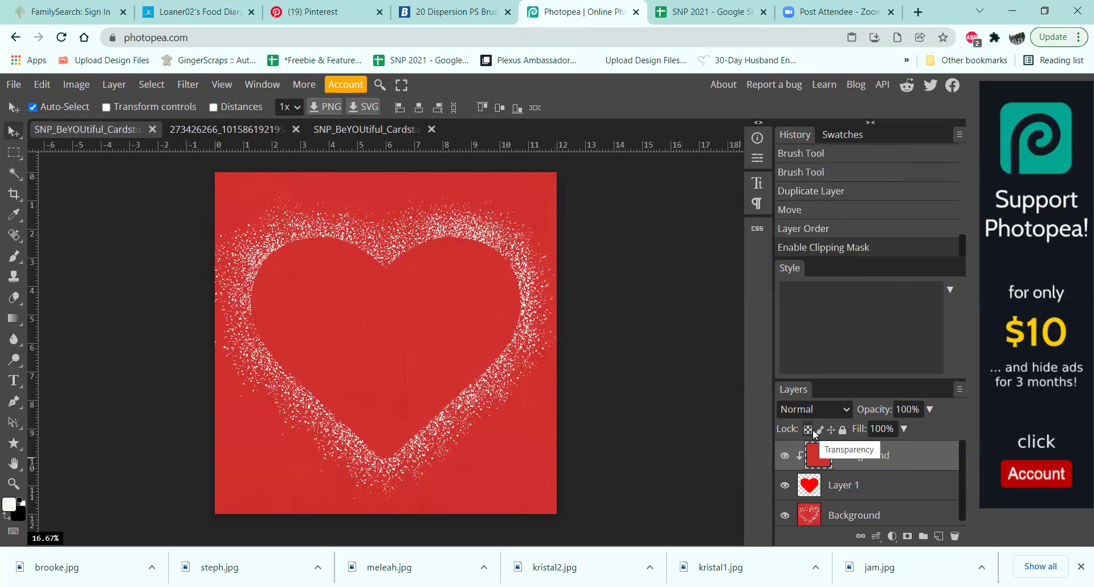